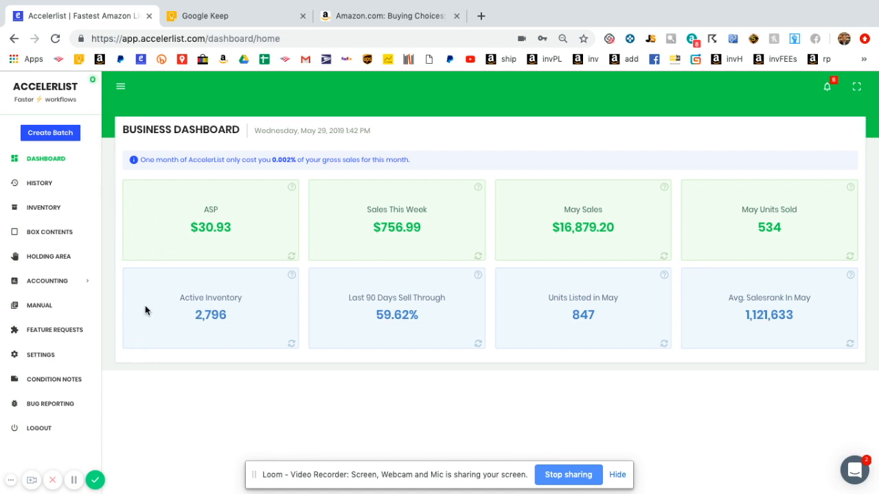
# - Paste the Amazon seller's used-book description into a new condition note
pyautogui.click(76, 381)
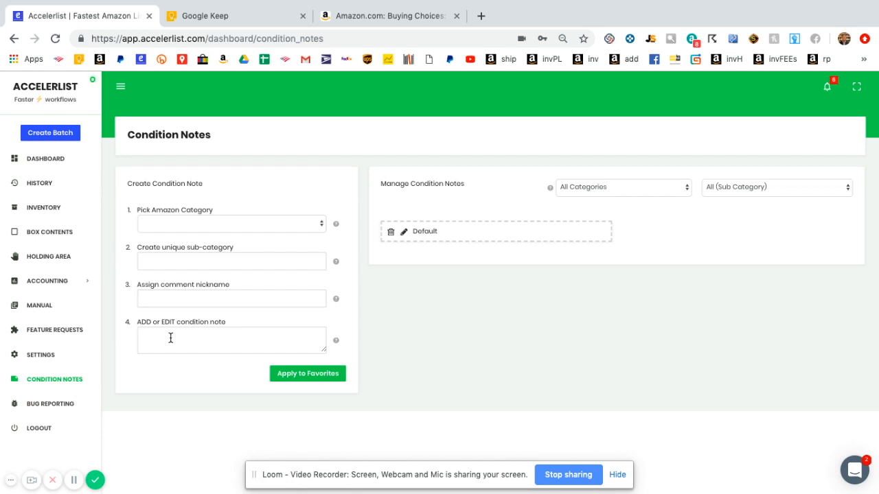
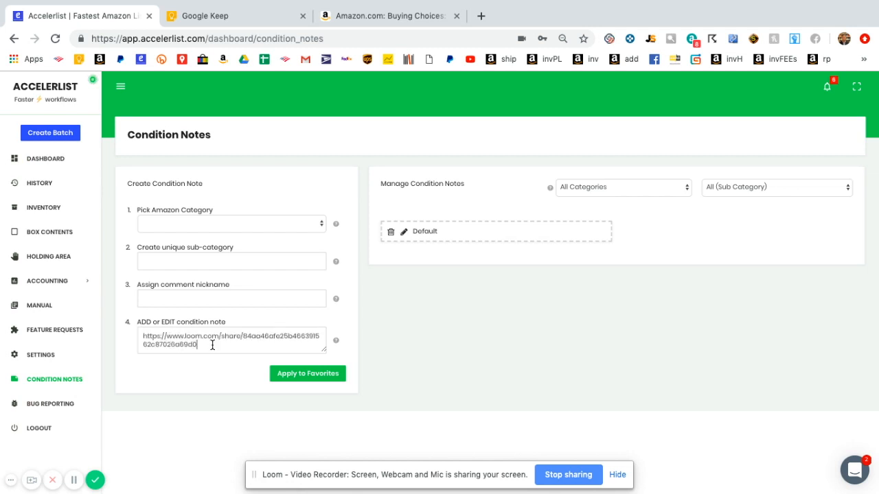
pyautogui.hotkey('ctrl', 'a')
pyautogui.press('BackSpace')
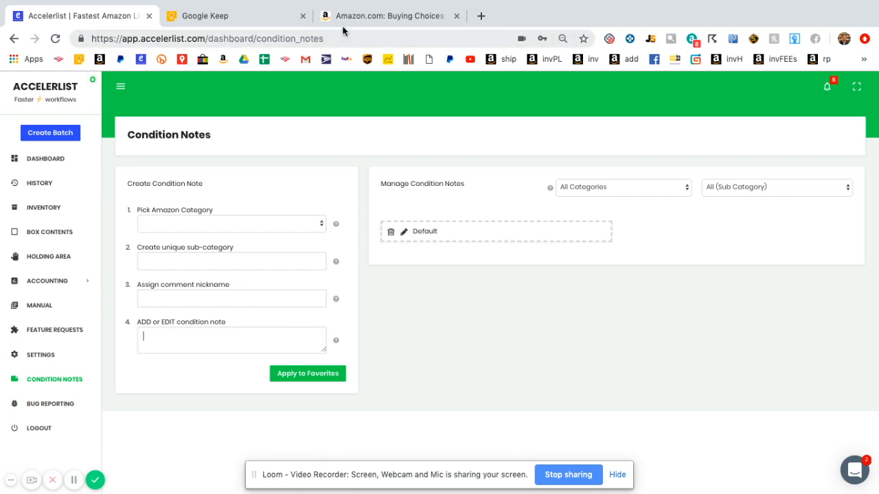
pyautogui.click(342, 20)
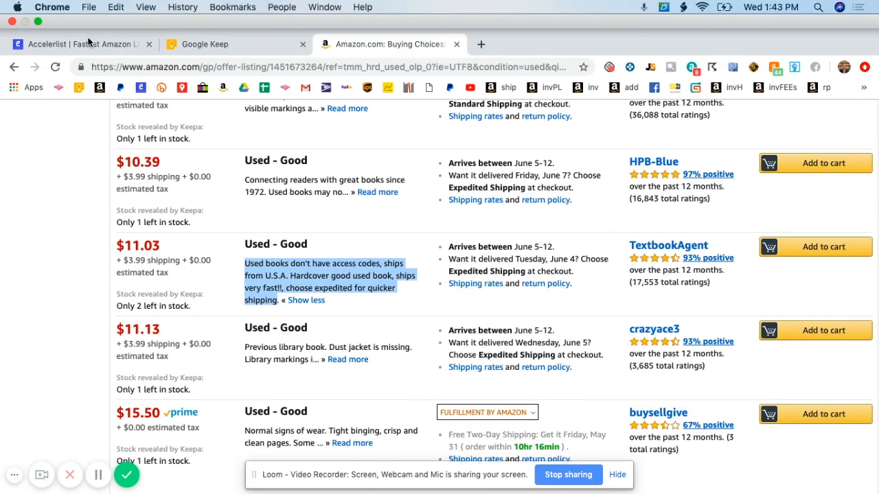
pyautogui.click(85, 43)
pyautogui.click(212, 349)
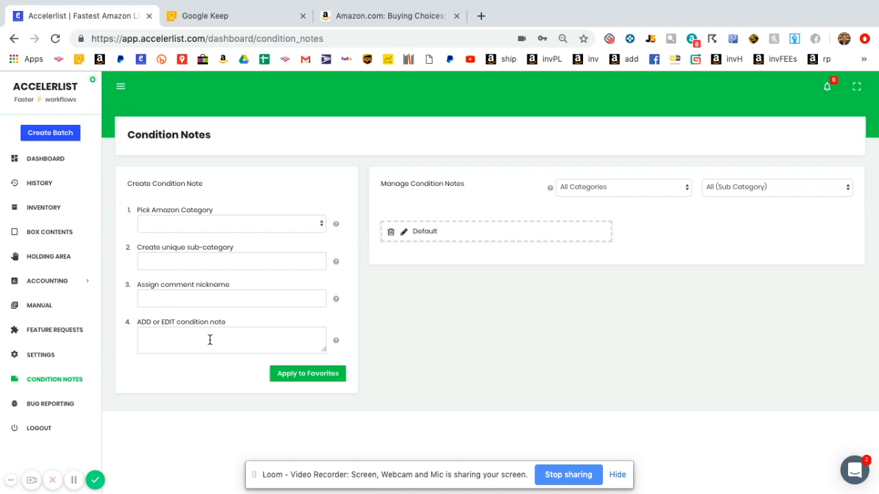
pyautogui.write("Used books don't have access codes, ships from U.S.A. Hardcover good used book, ships very fast!!, choose expedited for quicker shipping")
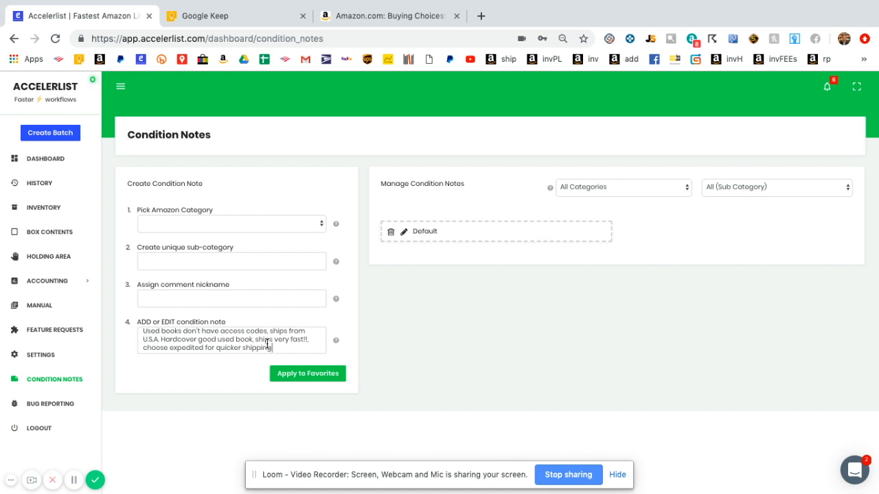
# - Nickname the note 'tutorial', set category Books and sub-category 'books', and save it
pyautogui.click(209, 232)
pyautogui.click(398, 306)
pyautogui.click(245, 297)
pyautogui.write('tutorial')
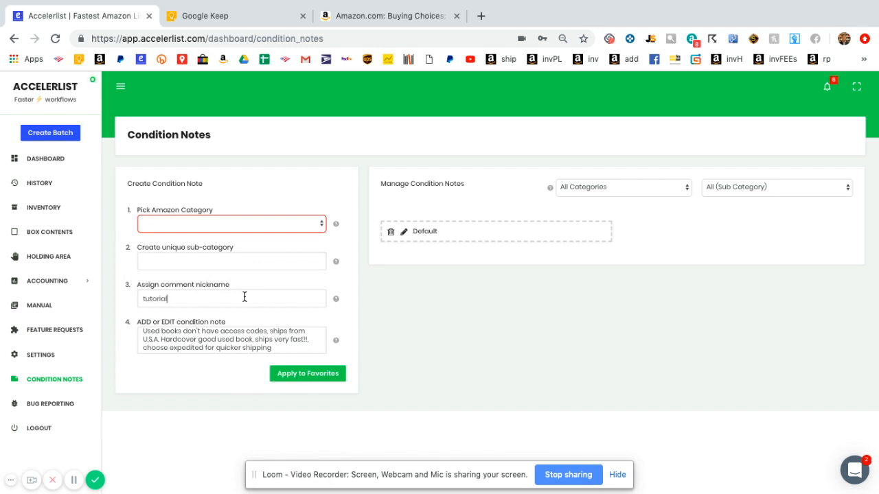
pyautogui.click(170, 228)
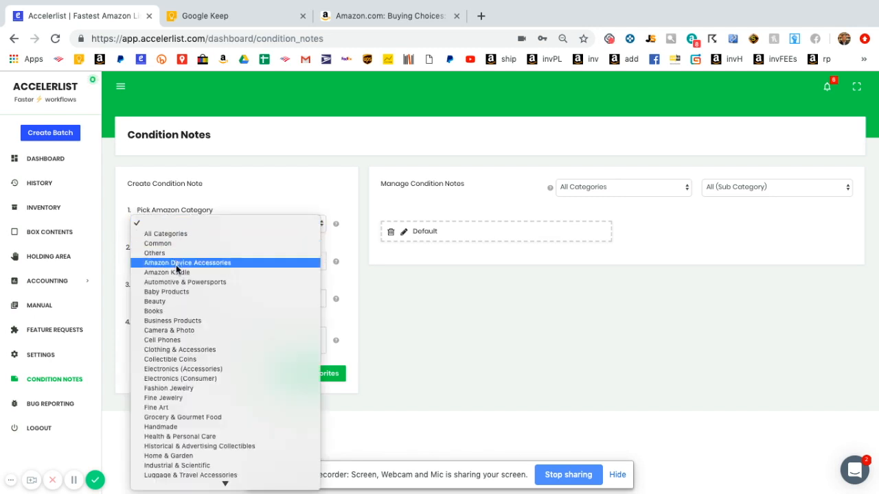
pyautogui.click(180, 311)
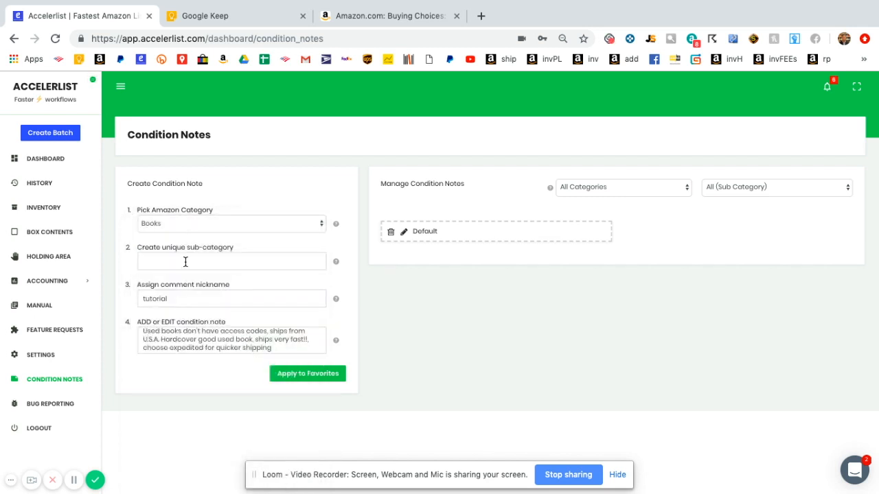
pyautogui.click(317, 376)
pyautogui.click(279, 263)
pyautogui.write('books')
pyautogui.click(317, 377)
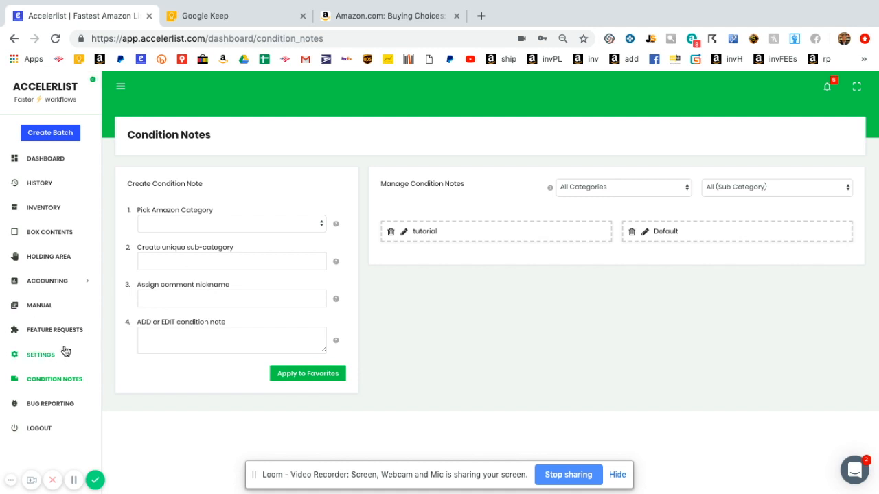
# - Review the SKU template: Integer Count, Supplier, Listing Date (MMDDYY), List Price
pyautogui.click(41, 355)
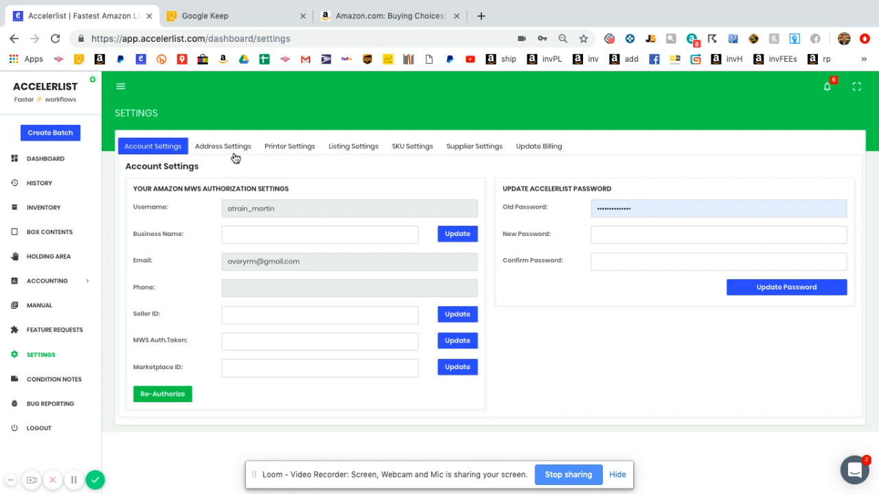
pyautogui.click(409, 147)
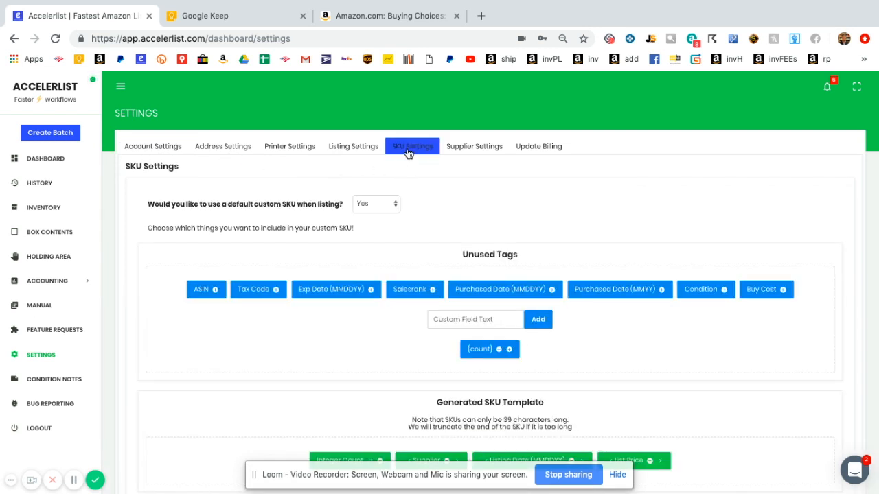
pyautogui.scroll(-2, 459, 197)
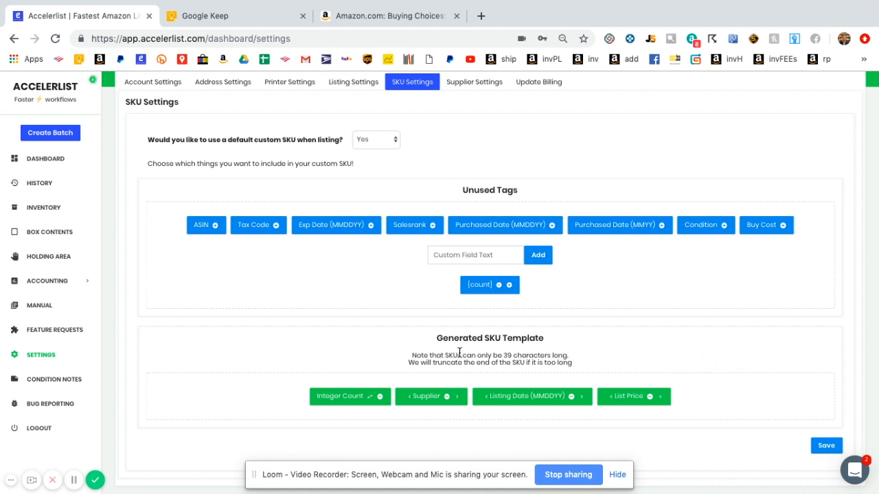
pyautogui.scroll(1, 280, 320)
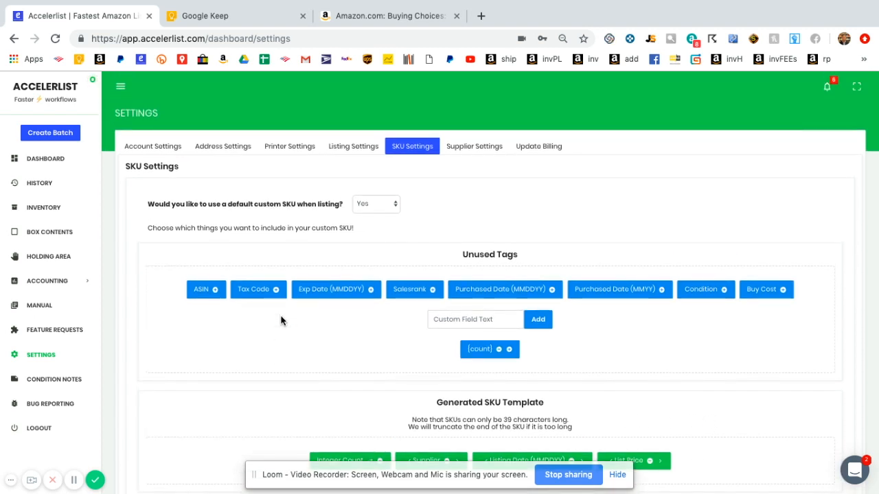
pyautogui.scroll(-1, 280, 320)
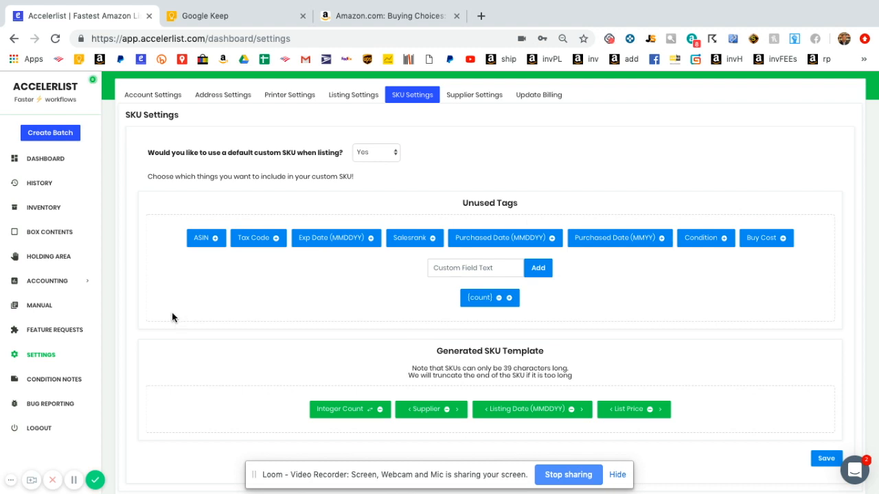
# - Create the batch 'Chicago- 5/18/19' with Custom Template SKU set to Yes
pyautogui.click(63, 136)
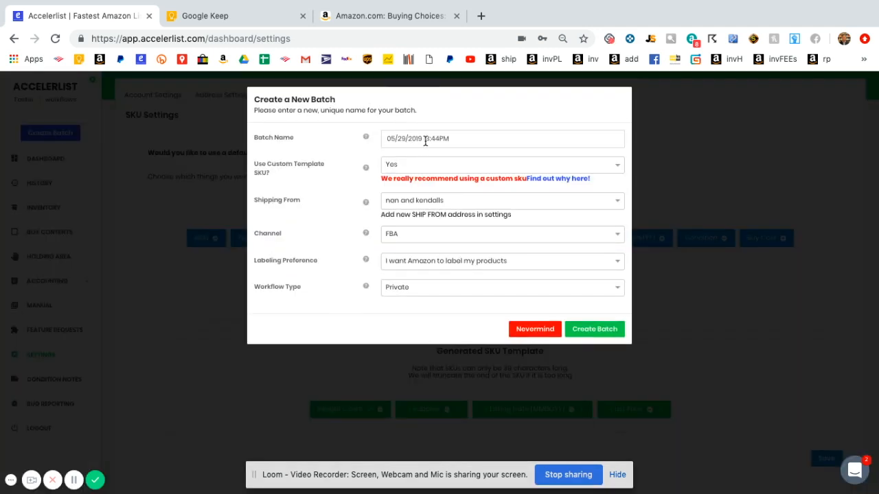
pyautogui.tripleClick(425, 140)
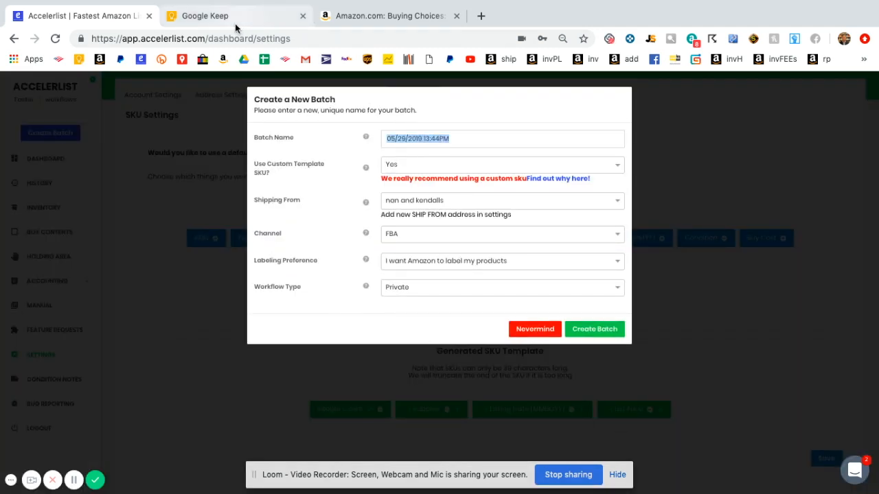
pyautogui.click(235, 23)
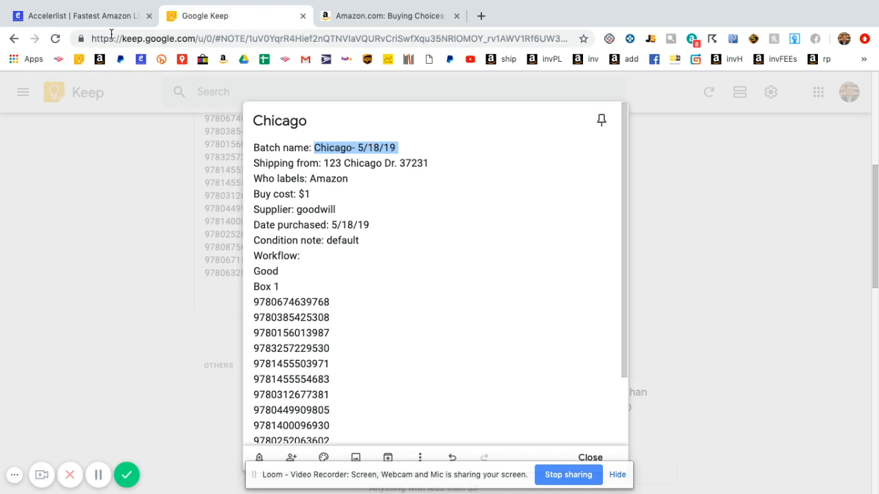
pyautogui.click(88, 18)
pyautogui.write('Chicago- 5/18/19')
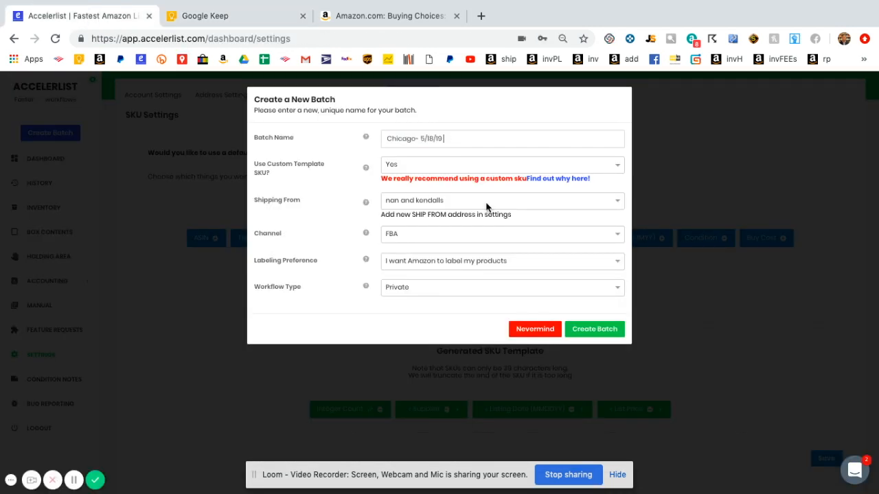
pyautogui.click(405, 164)
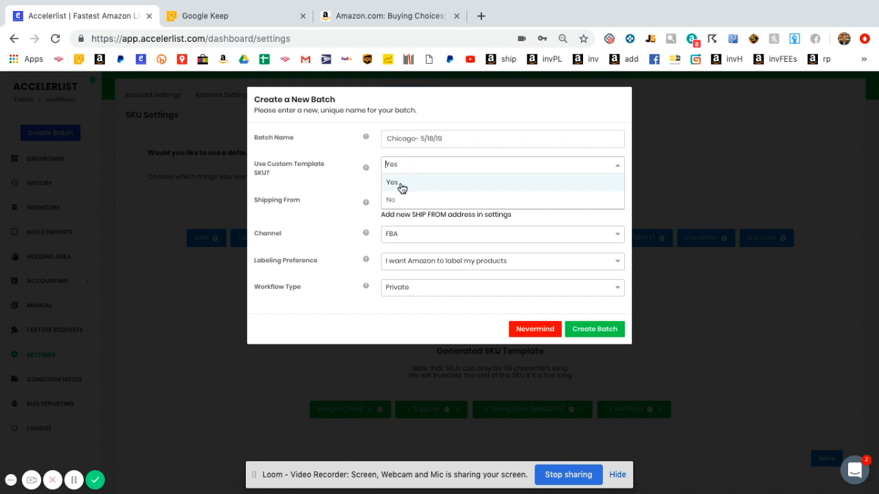
pyautogui.click(401, 187)
pyautogui.click(358, 198)
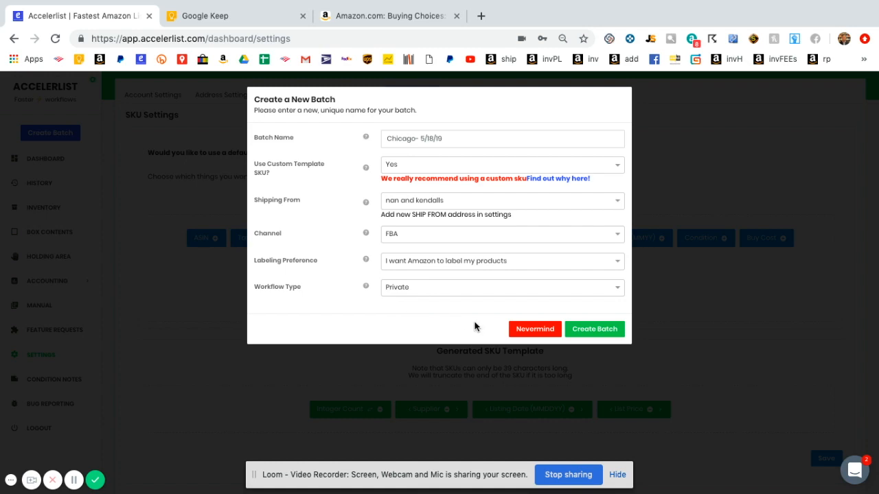
pyautogui.click(595, 331)
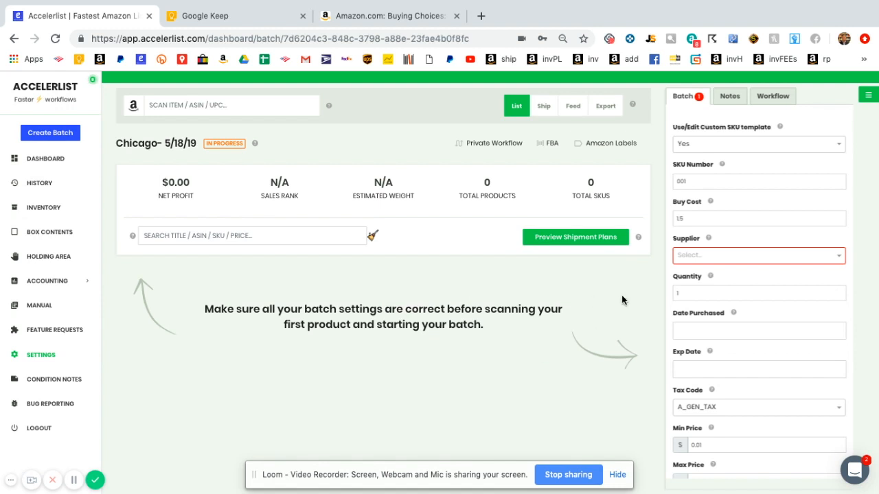
# - Add 'chicago' as the batch supplier and set Date Purchased to 05/29/2019
pyautogui.click(692, 256)
pyautogui.write('chi')
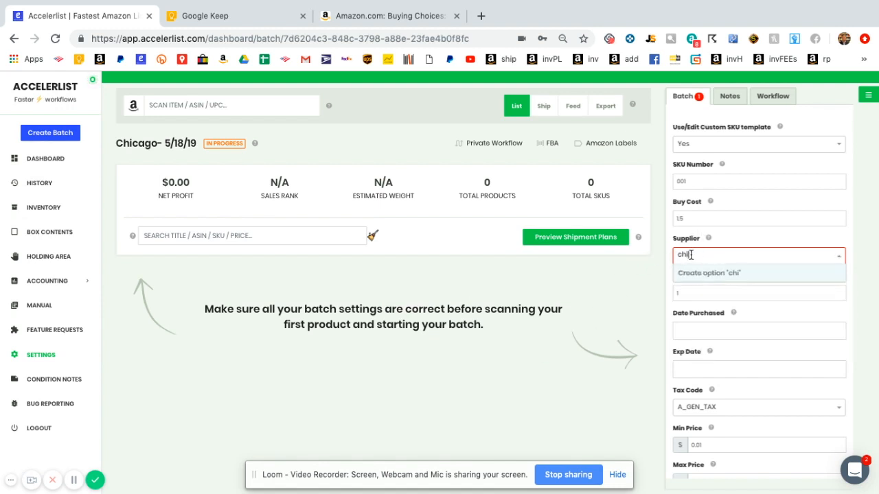
pyautogui.write('cago')
pyautogui.press('Return')
pyautogui.click(615, 328)
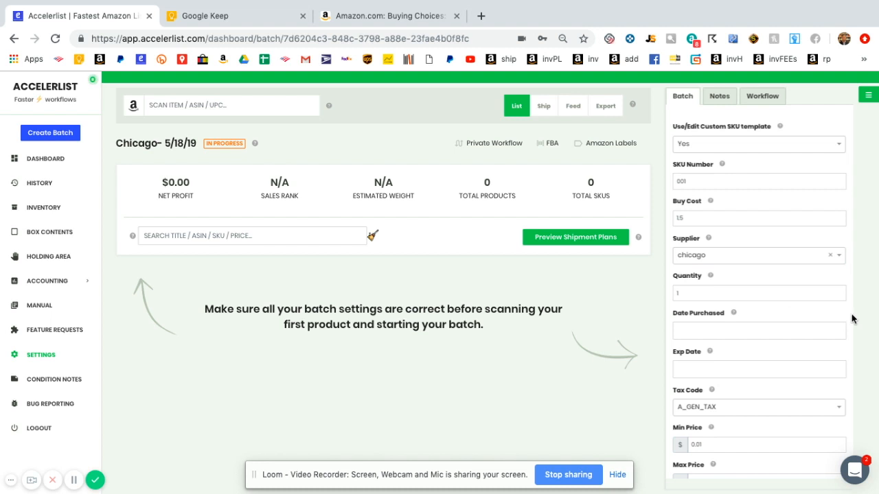
pyautogui.scroll(-1, 851, 319)
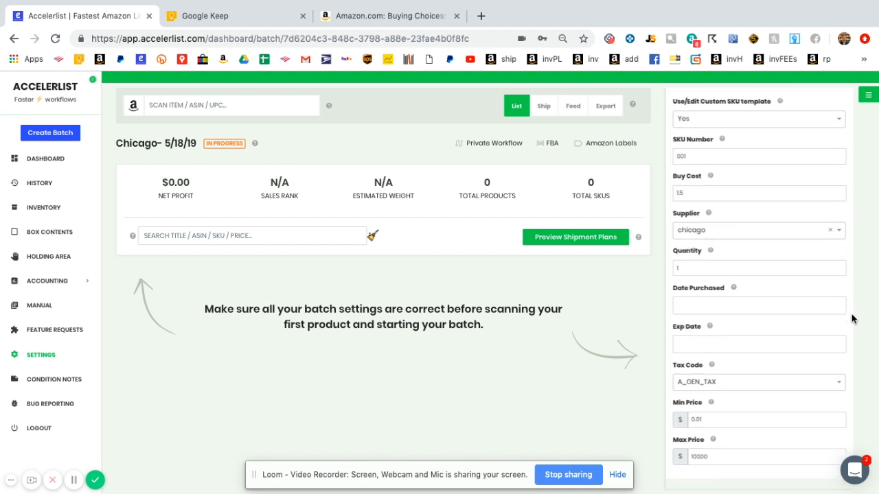
pyautogui.click(765, 301)
pyautogui.click(724, 409)
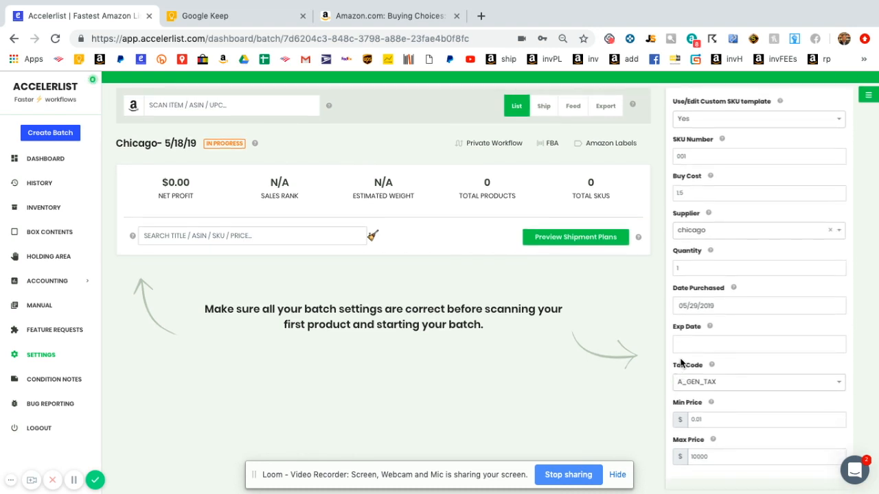
pyautogui.scroll(2, 681, 362)
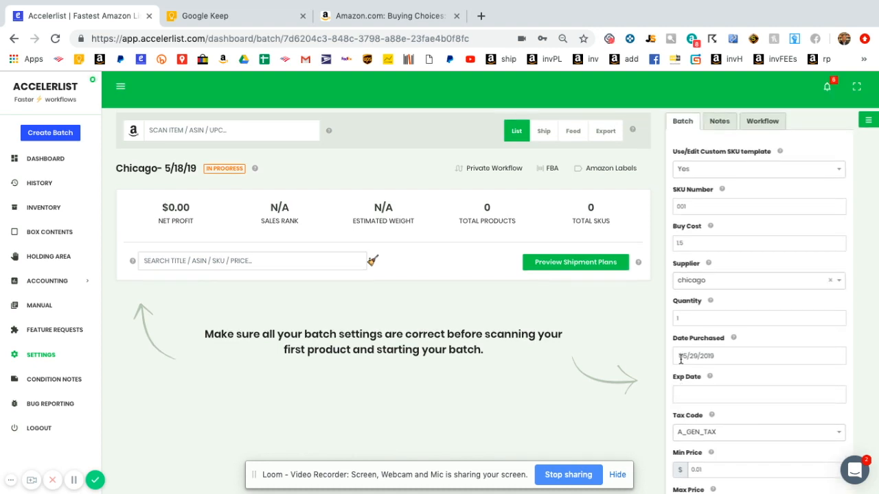
# - Fill the batch's Default Note with the tutorial note, then view the Workflow settings
pyautogui.click(716, 123)
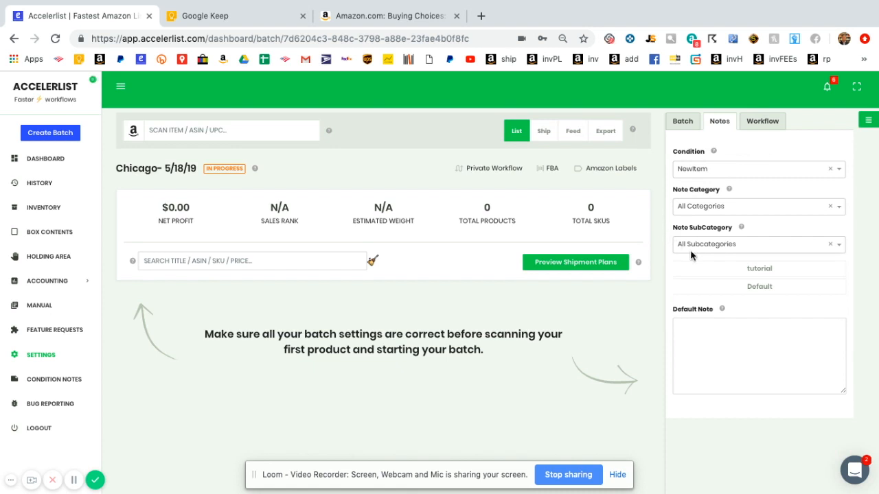
pyautogui.click(722, 269)
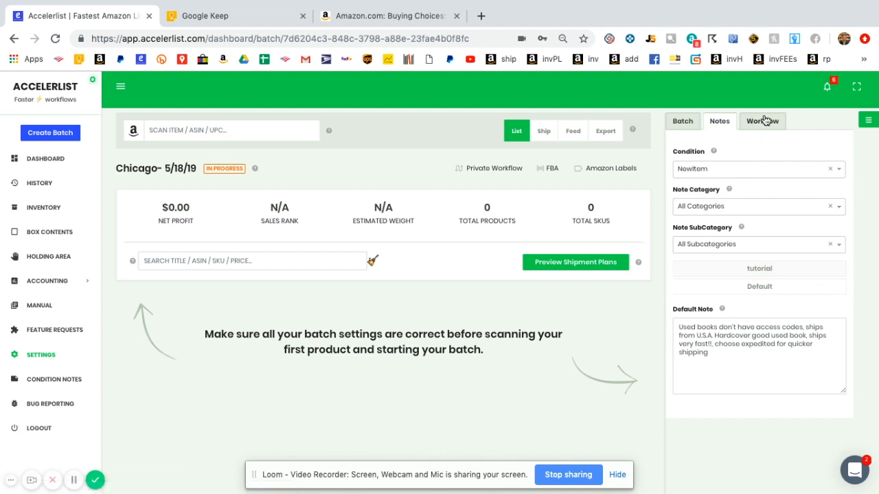
pyautogui.click(762, 126)
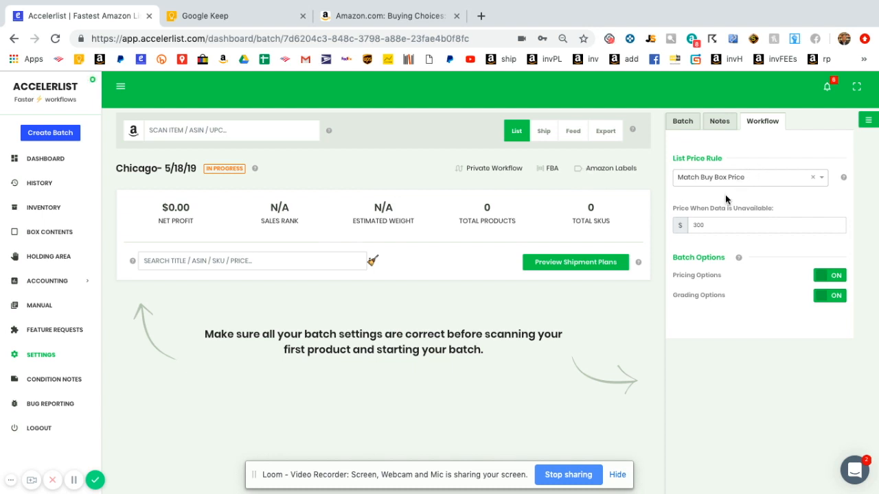
# - Keep the List Price Rule at Match Buy Box Price
pyautogui.scroll(-1, 712, 198)
pyautogui.scroll(1, 713, 199)
pyautogui.scroll(-1, 713, 199)
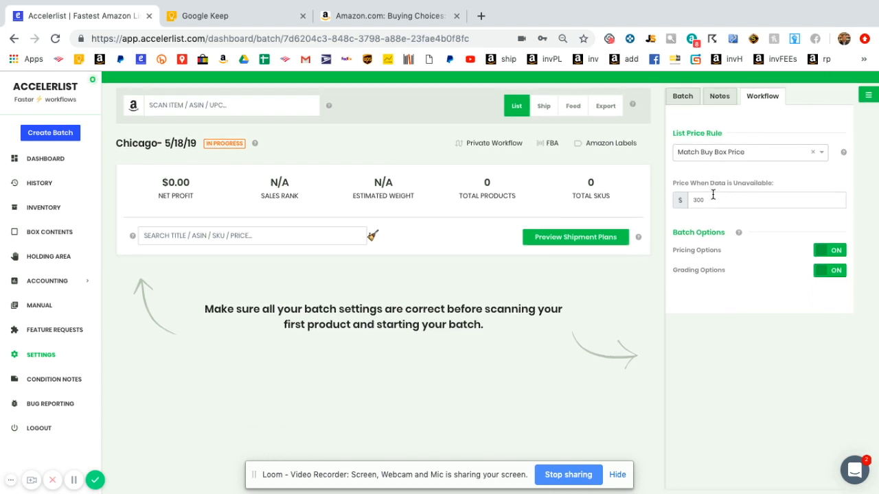
pyautogui.click(739, 157)
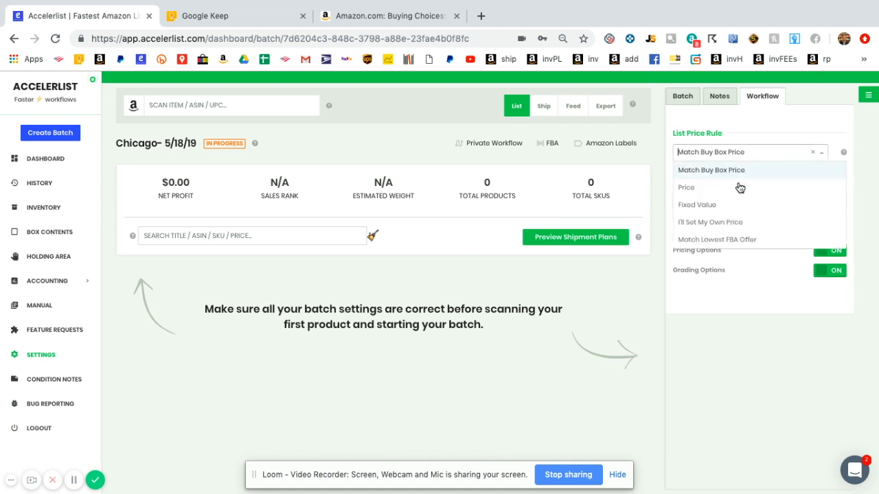
pyautogui.click(725, 223)
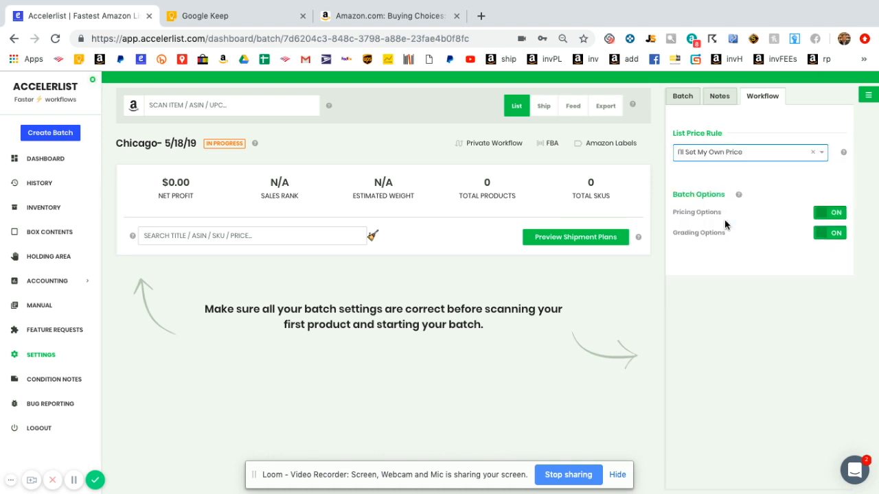
pyautogui.click(731, 151)
pyautogui.click(729, 177)
pyautogui.doubleClick(730, 176)
pyautogui.click(730, 176)
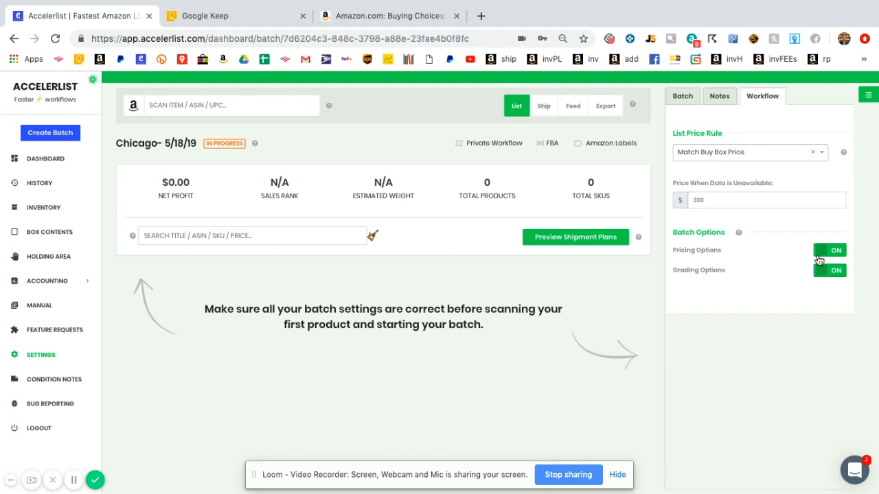
# - Keep the 300 fallback price and Pricing Options on, and turn Grading Options off
pyautogui.click(829, 254)
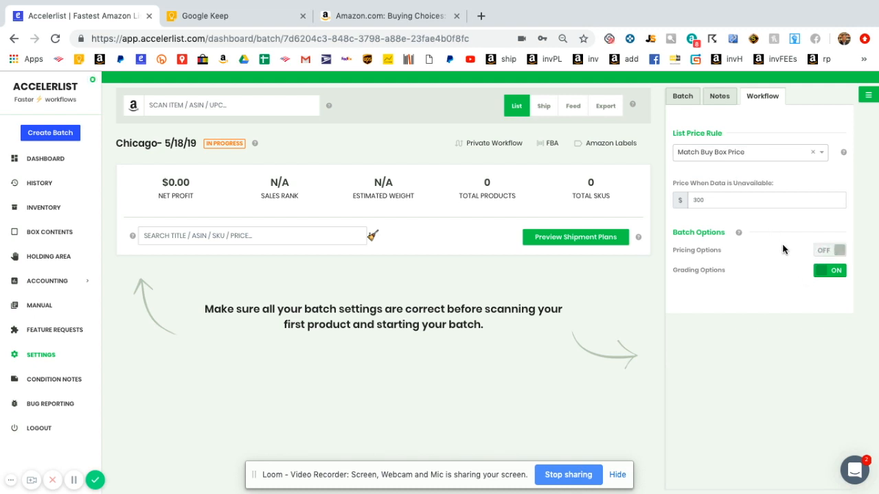
pyautogui.doubleClick(743, 202)
pyautogui.write('5')
pyautogui.press('BackSpace')
pyautogui.press('BackSpace')
pyautogui.write('3')
pyautogui.doubleClick(716, 204)
pyautogui.click(837, 256)
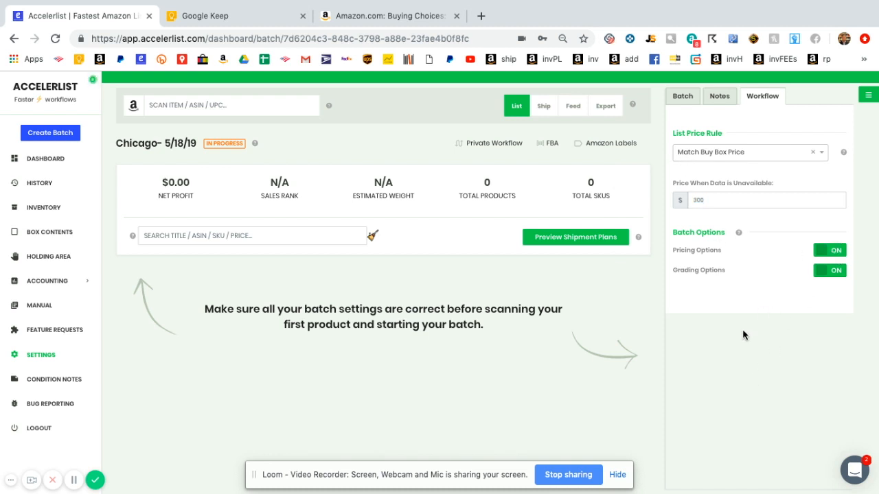
pyautogui.click(831, 273)
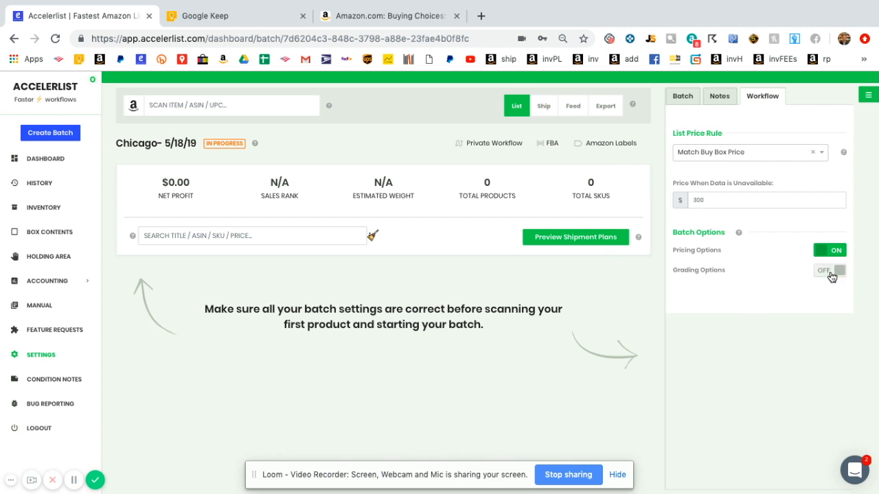
# - Set the batch's item condition to UsedGood
pyautogui.click(721, 96)
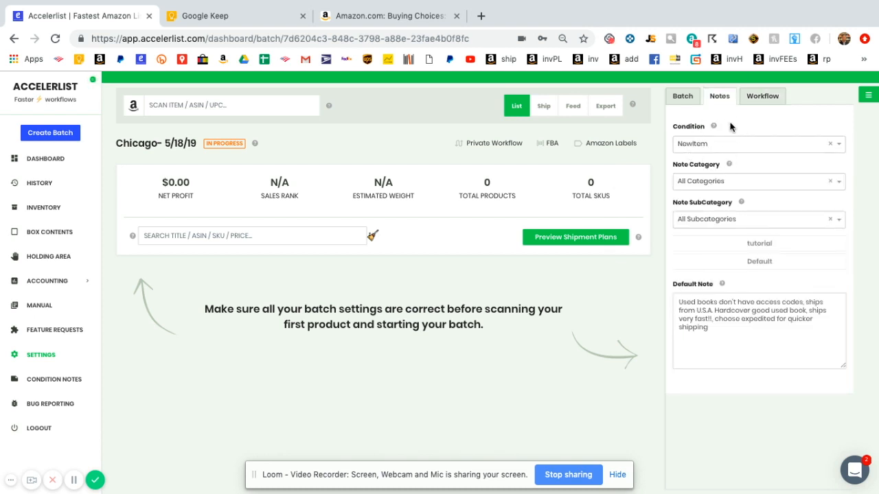
pyautogui.click(702, 145)
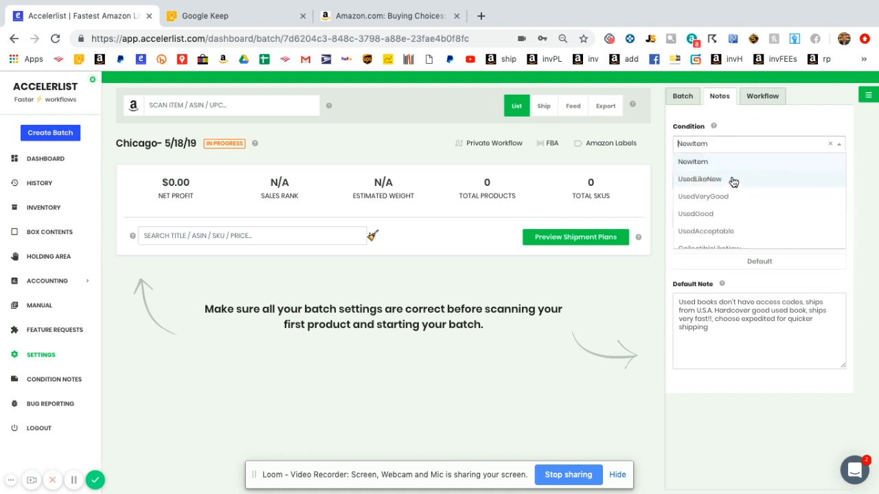
pyautogui.click(726, 219)
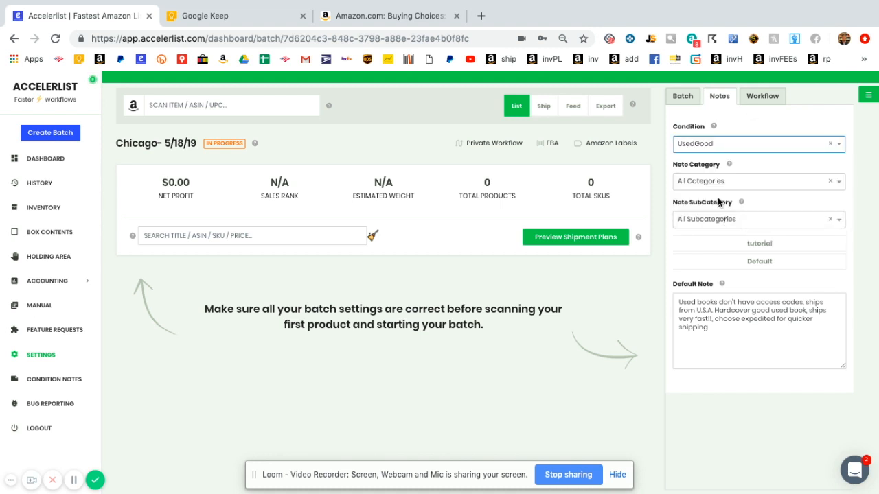
pyautogui.click(758, 103)
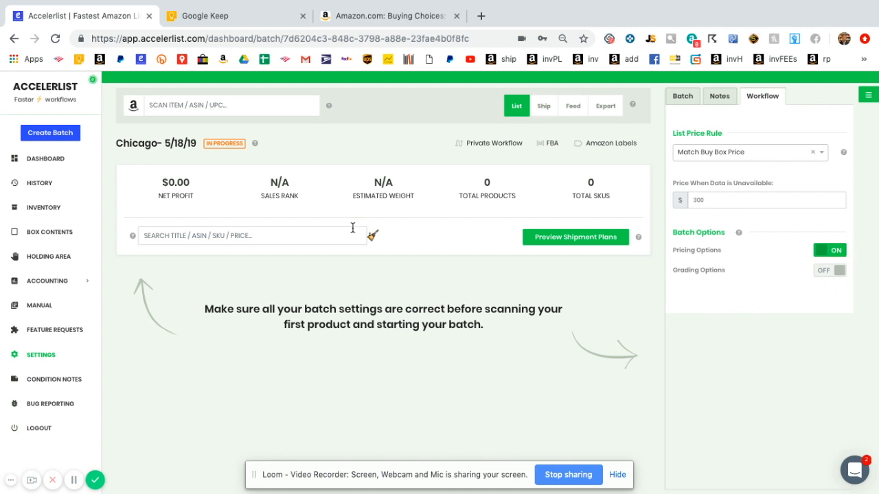
pyautogui.click(214, 21)
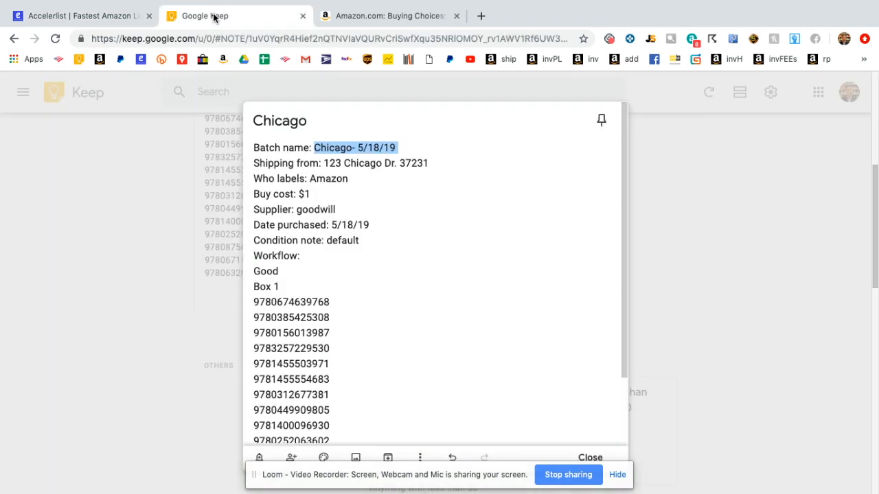
pyautogui.click(301, 302)
pyautogui.doubleClick(300, 302)
pyautogui.hotkey('ctrl', 'c')
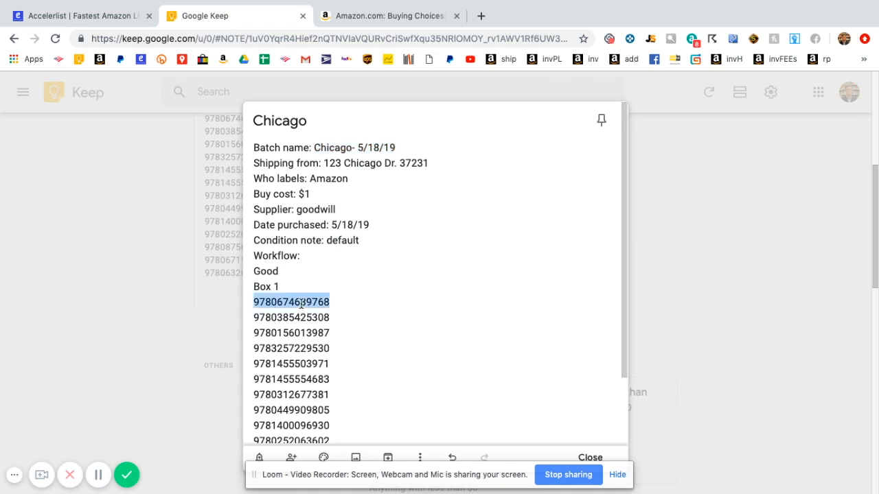
pyautogui.click(110, 22)
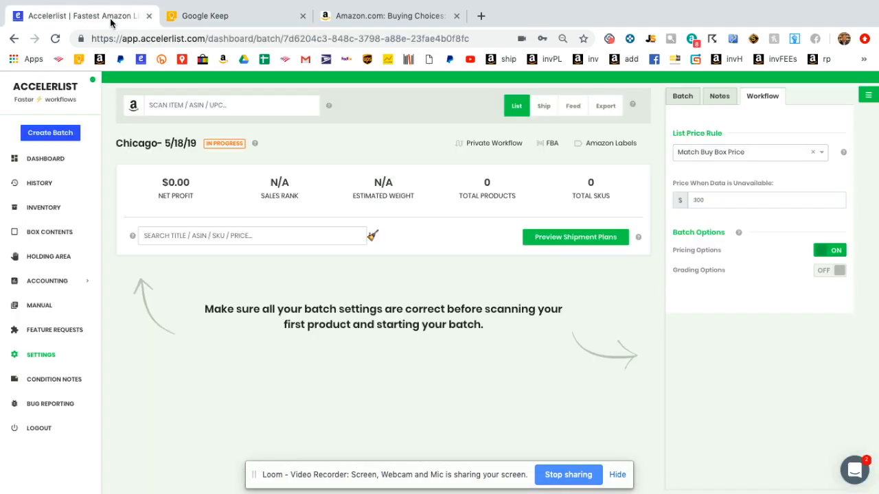
pyautogui.hotkey('ctrl', 'v')
pyautogui.press('Return')
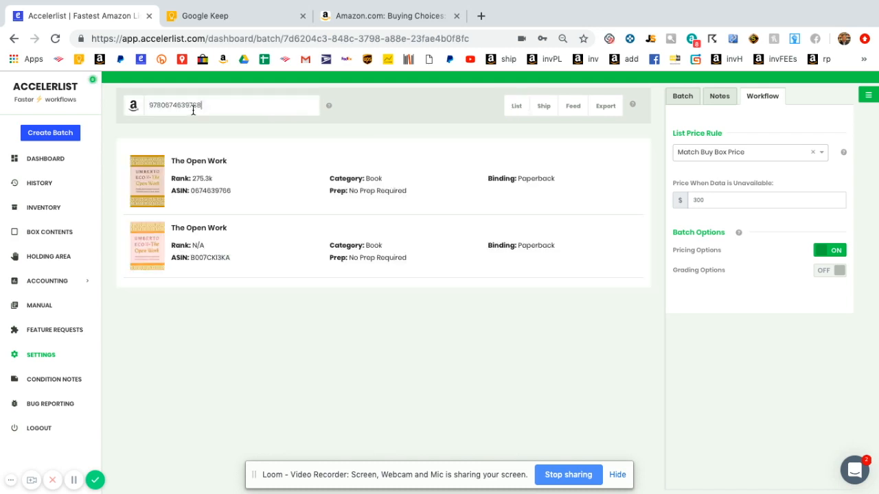
pyautogui.click(206, 182)
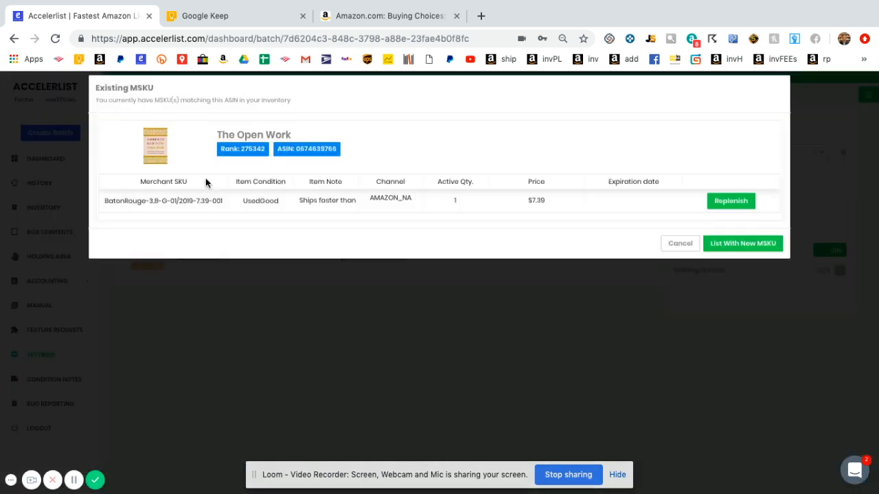
pyautogui.click(733, 256)
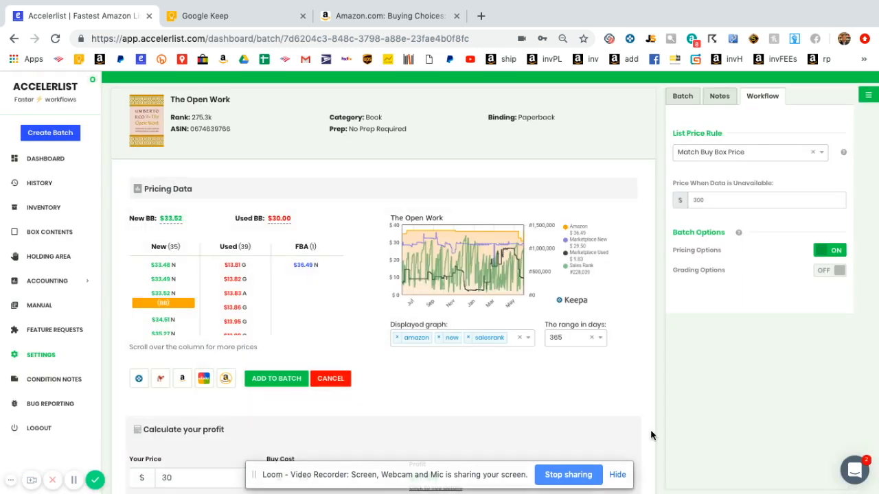
pyautogui.scroll(-2, 715, 423)
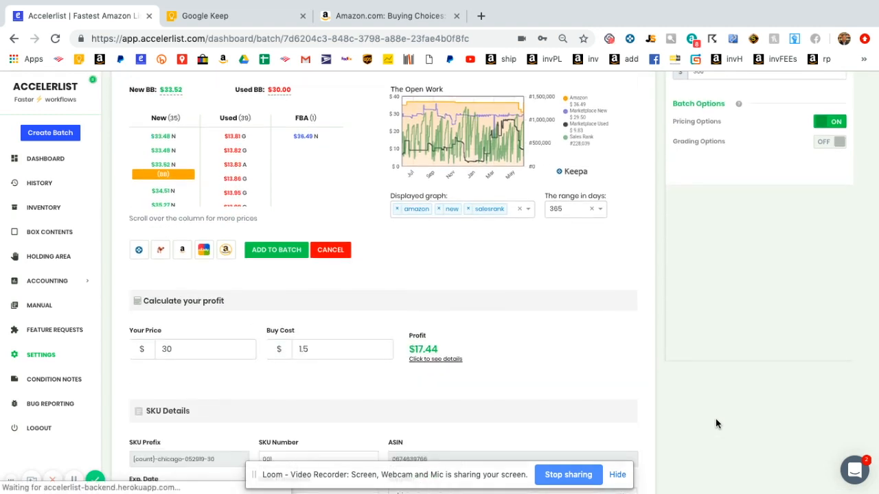
pyautogui.scroll(1, 716, 423)
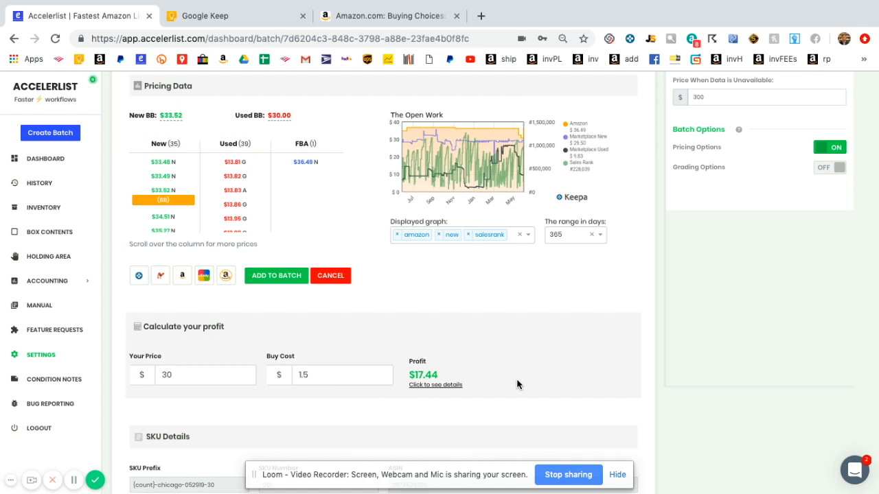
pyautogui.scroll(2, 724, 289)
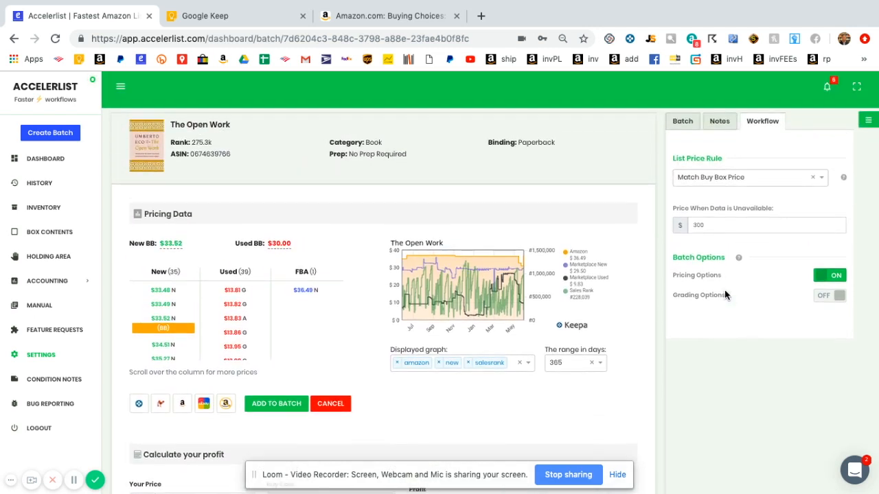
pyautogui.click(725, 131)
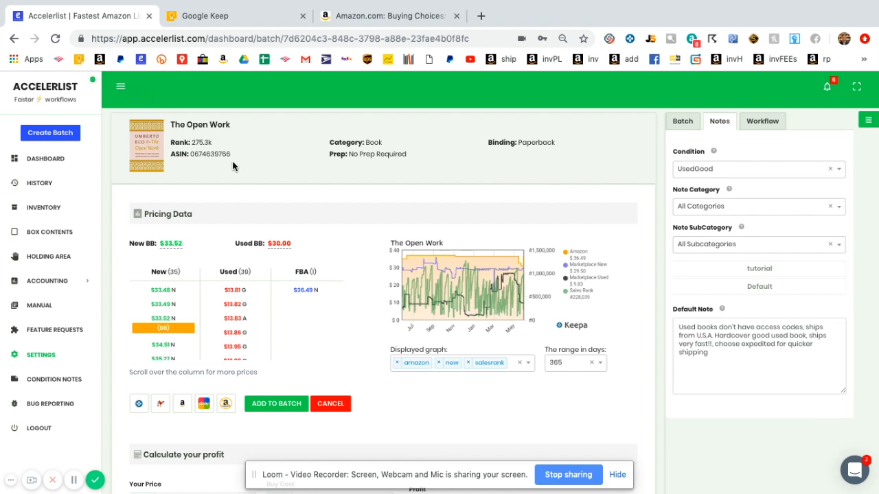
pyautogui.click(342, 409)
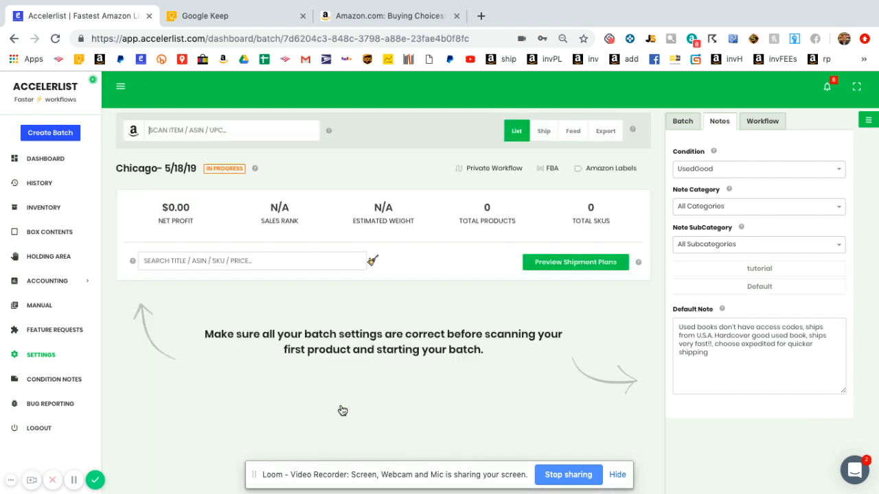
pyautogui.write('9780674639768')
pyautogui.press('Return')
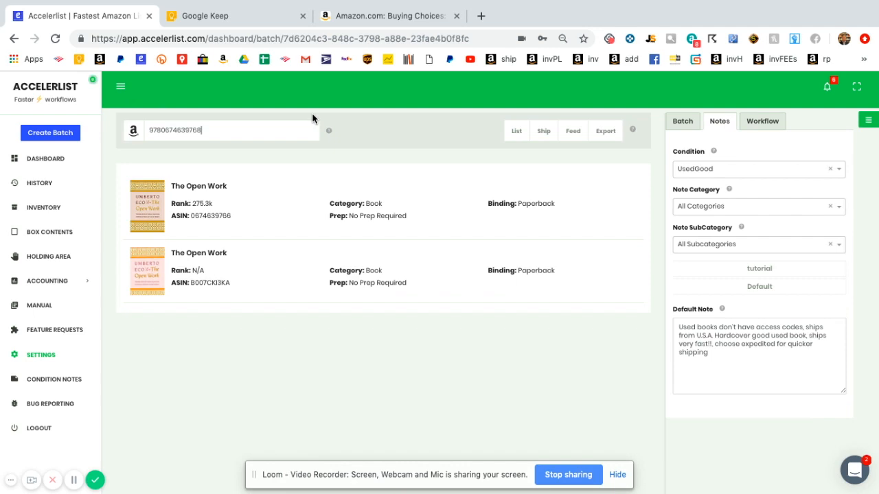
pyautogui.click(231, 219)
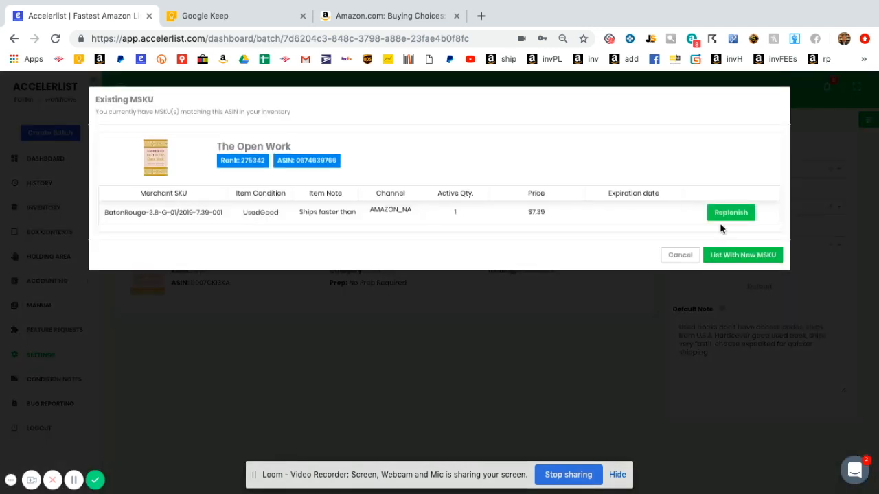
pyautogui.click(735, 254)
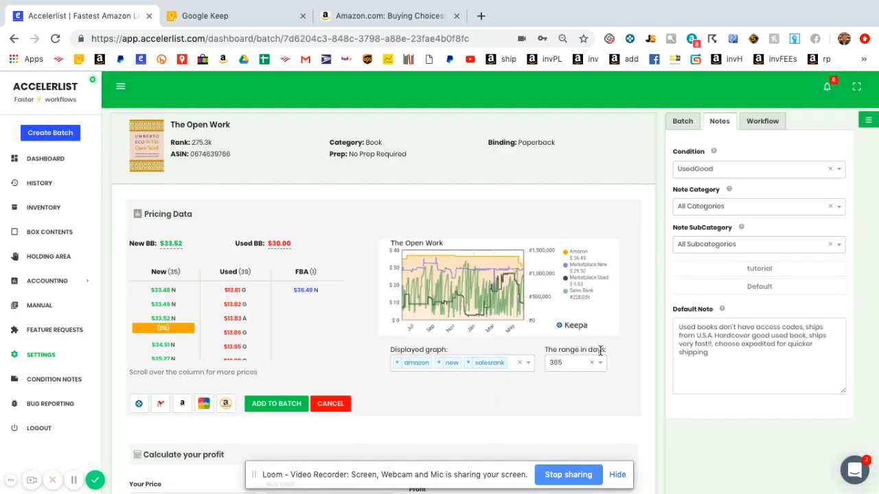
# - Add The Open Work to the batch at $30.00, quantity 1, UsedGood
pyautogui.scroll(-1, 714, 446)
pyautogui.scroll(-2, 714, 449)
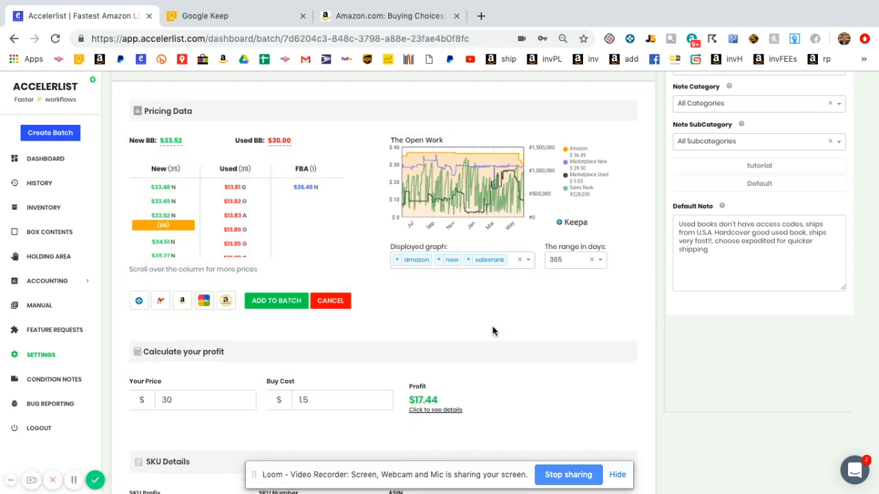
pyautogui.scroll(-2, 492, 331)
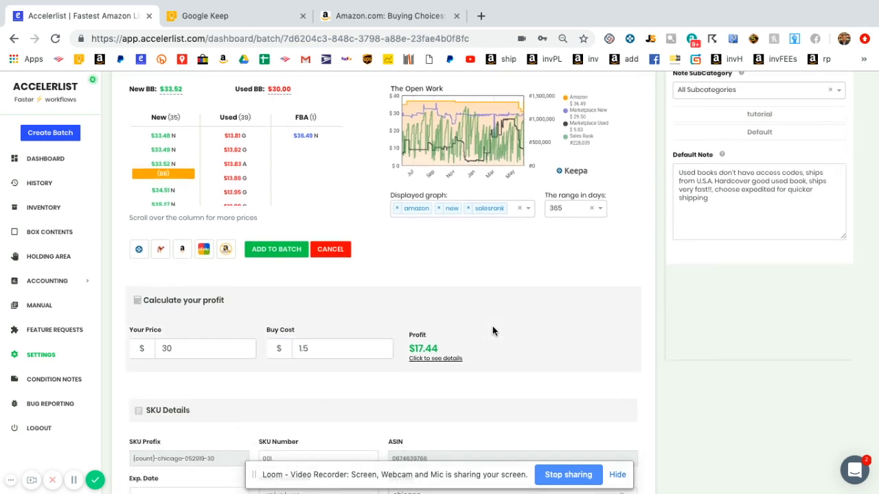
pyautogui.scroll(-3, 493, 331)
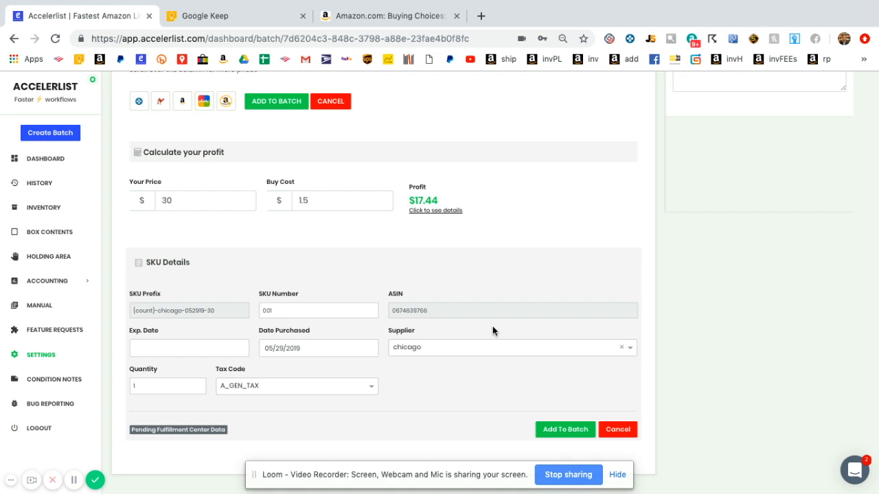
pyautogui.click(553, 433)
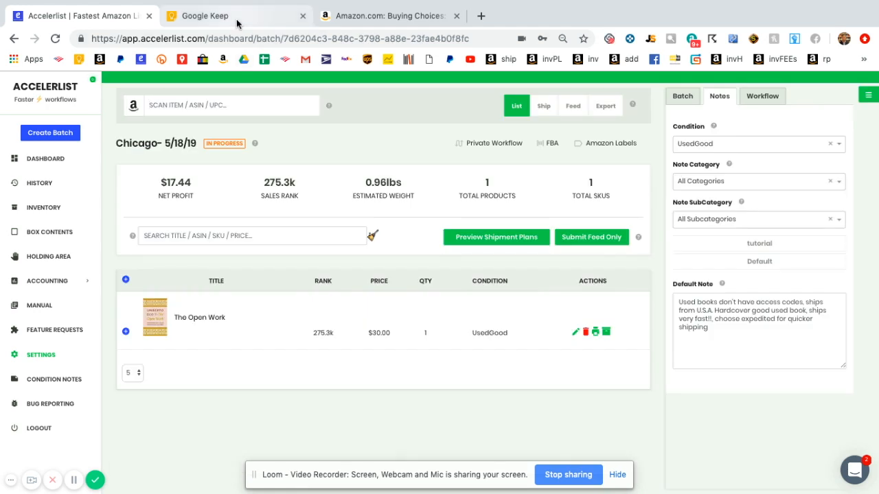
pyautogui.click(236, 20)
pyautogui.click(347, 320)
pyautogui.press('Down')
pyautogui.press('Down')
pyautogui.press('Down')
pyautogui.press('Down')
pyautogui.press('Down')
pyautogui.press('Down')
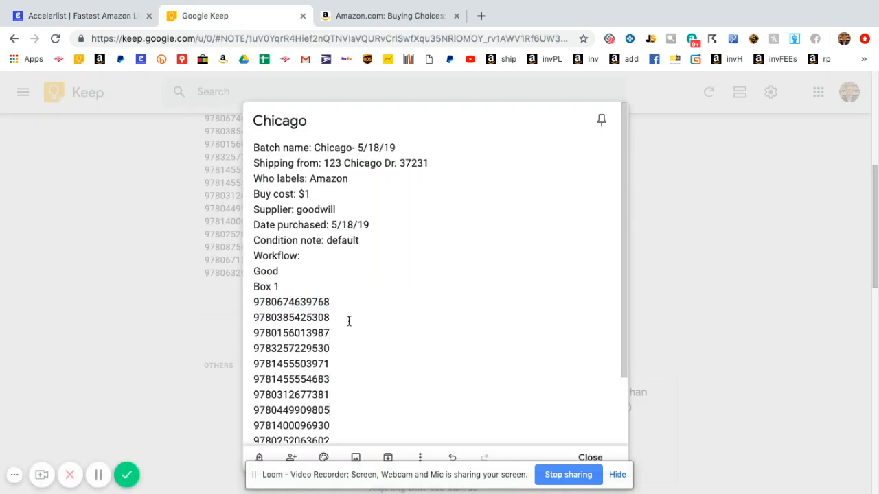
pyautogui.press('Return')
pyautogui.write('very good')
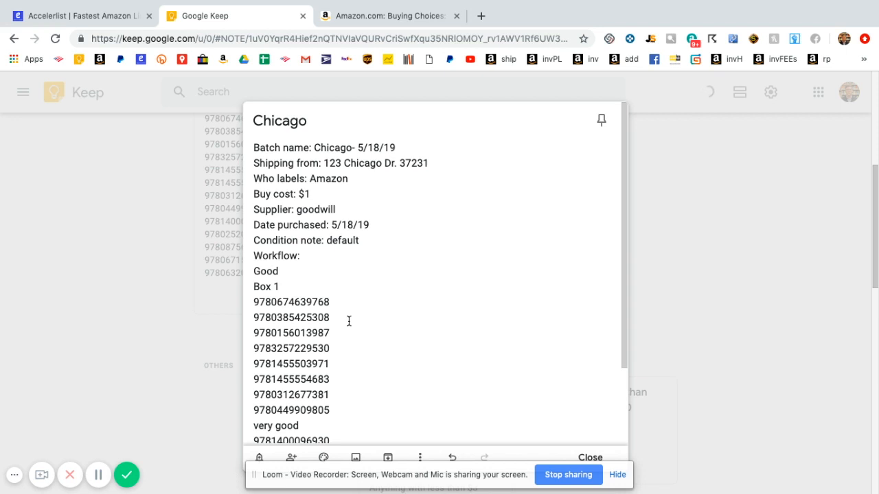
pyautogui.press('BackSpace')
pyautogui.press('BackSpace')
pyautogui.press('BackSpace')
pyautogui.press('BackSpace')
pyautogui.press('BackSpace')
pyautogui.press('BackSpace')
pyautogui.press('BackSpace')
pyautogui.press('BackSpace')
pyautogui.press('BackSpace')
pyautogui.write('acceptable')
pyautogui.press('BackSpace')
pyautogui.press('BackSpace')
pyautogui.press('BackSpace')
pyautogui.press('BackSpace')
pyautogui.press('BackSpace')
pyautogui.press('BackSpace')
pyautogui.press('BackSpace')
pyautogui.press('BackSpace')
pyautogui.press('BackSpace')
pyautogui.press('BackSpace')
pyautogui.press('BackSpace')
pyautogui.press('Return')
pyautogui.write('change address to')
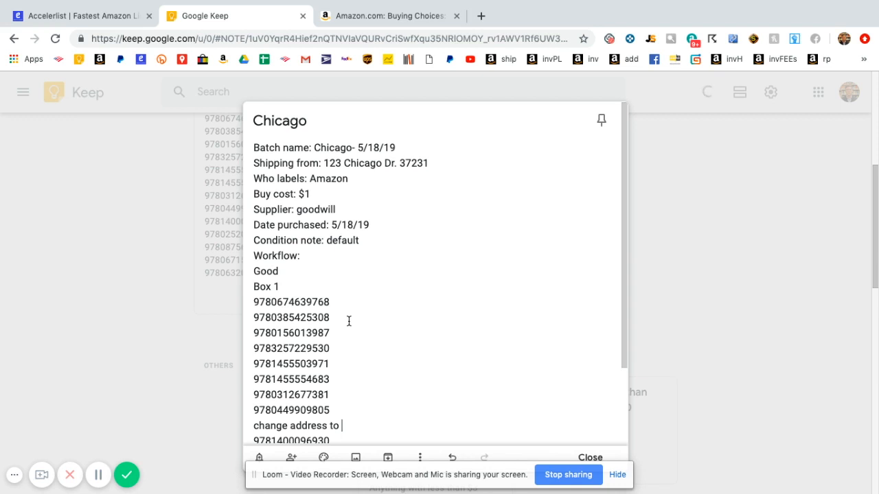
pyautogui.press('BackSpace')
pyautogui.press('BackSpace')
pyautogui.press('BackSpace')
pyautogui.press('BackSpace')
pyautogui.press('BackSpace')
pyautogui.press('BackSpace')
pyautogui.press('BackSpace')
pyautogui.press('BackSpace')
pyautogui.press('BackSpace')
pyautogui.press('BackSpace')
pyautogui.press('BackSpace')
pyautogui.write('source to goo')
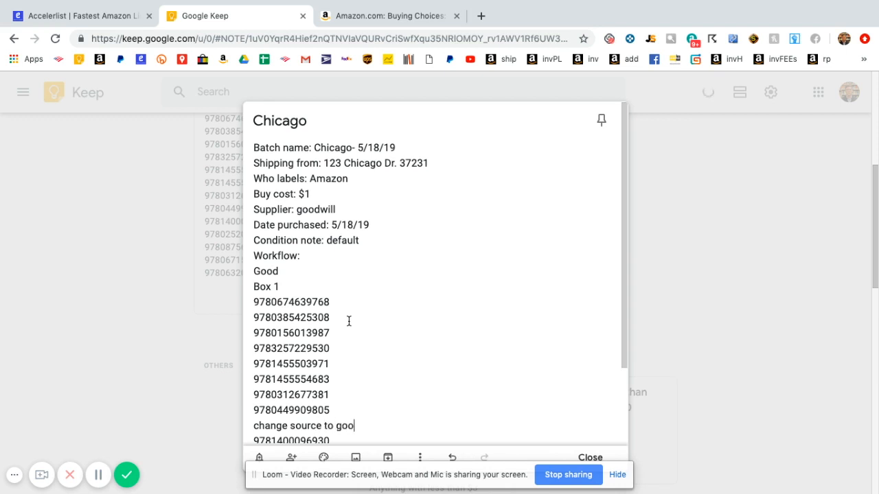
pyautogui.write('dwill')
pyautogui.press('BackSpace')
pyautogui.press('BackSpace')
pyautogui.press('BackSpace')
pyautogui.press('BackSpace')
pyautogui.press('BackSpace')
pyautogui.press('BackSpace')
pyautogui.press('BackSpace')
pyautogui.press('BackSpace')
pyautogui.press('BackSpace')
pyautogui.press('BackSpace')
pyautogui.press('BackSpace')
pyautogui.press('BackSpace')
pyautogui.press('BackSpace')
pyautogui.press('BackSpace')
pyautogui.press('BackSpace')
pyautogui.press('BackSpace')
pyautogui.press('BackSpace')
pyautogui.press('BackSpace')
pyautogui.press('BackSpace')
pyautogui.press('BackSpace')
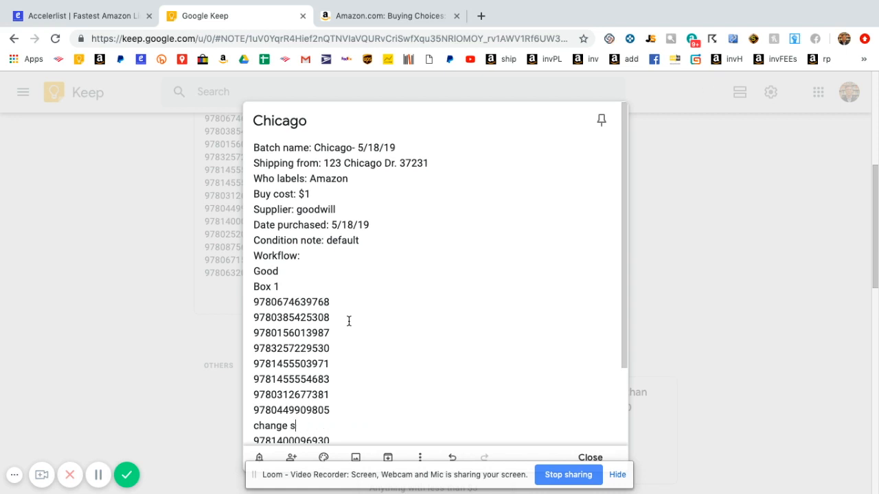
pyautogui.press('BackSpace')
pyautogui.press('BackSpace')
pyautogui.press('BackSpace')
pyautogui.press('BackSpace')
pyautogui.press('BackSpace')
pyautogui.press('Down')
pyautogui.press('Down')
pyautogui.press('Down')
pyautogui.press('Down')
pyautogui.press('Down')
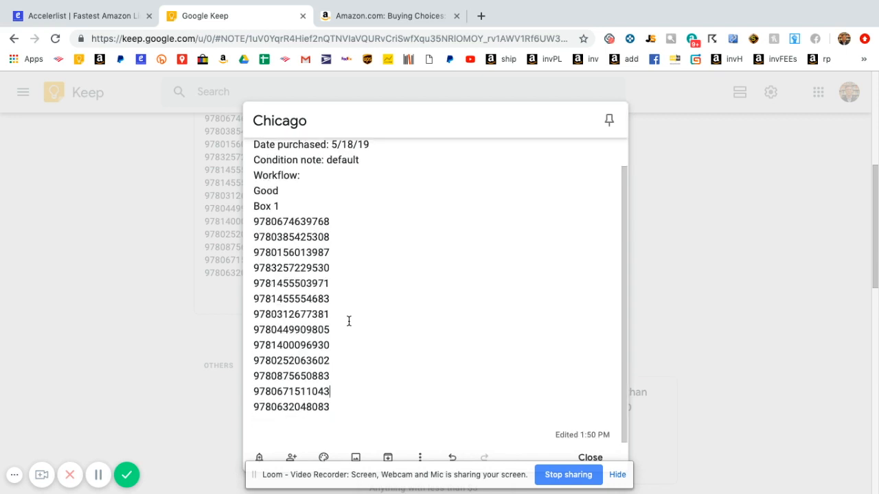
pyautogui.press('Up')
pyautogui.press('Up')
pyautogui.press('Up')
# - Back in Accelerlist, preview shipment plans for the Chicago- 5/18/19 batch
pyautogui.click(96, 21)
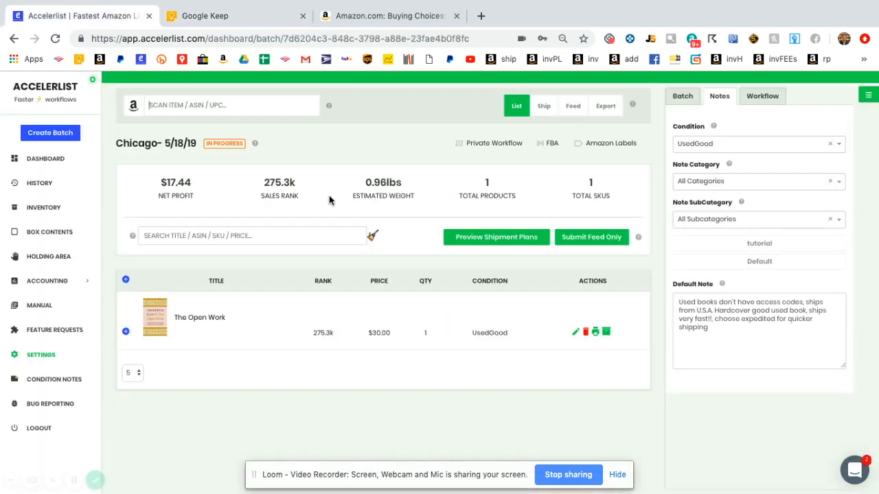
pyautogui.click(481, 240)
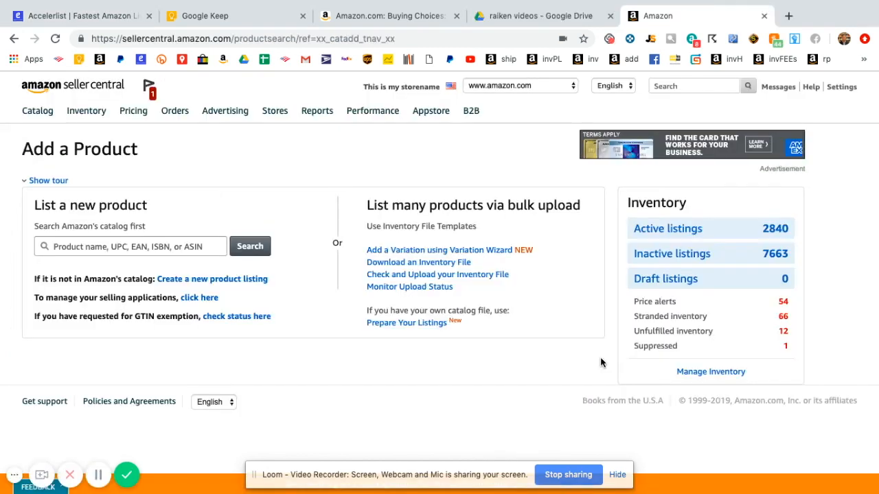
# - Open the Chicago- 5/18/19 shipment from the Manage FBA Shipments list
pyautogui.moveTo(87, 118)
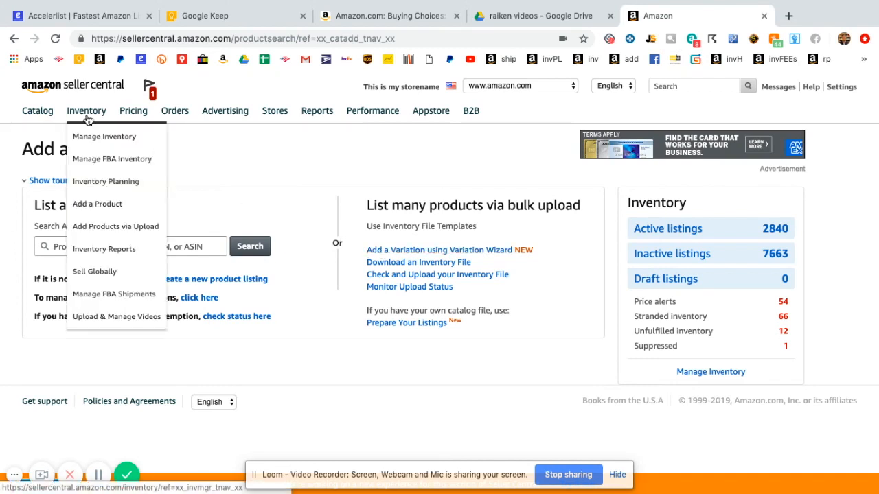
pyautogui.click(123, 296)
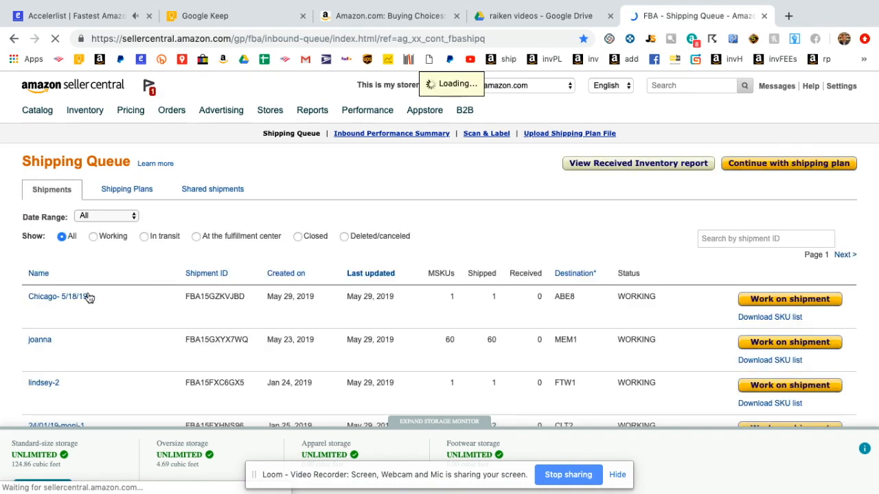
pyautogui.click(762, 299)
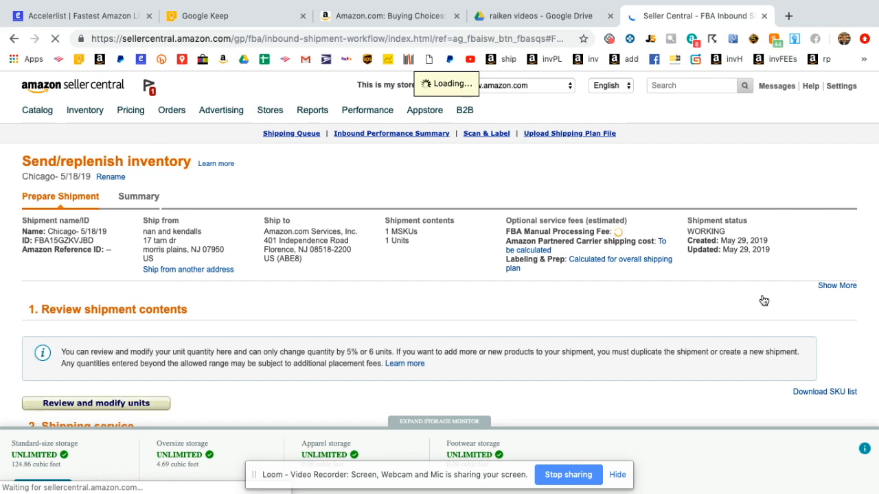
# - Set FedEx as the carrier and Everything in one box as the packing option
pyautogui.scroll(-5, 764, 300)
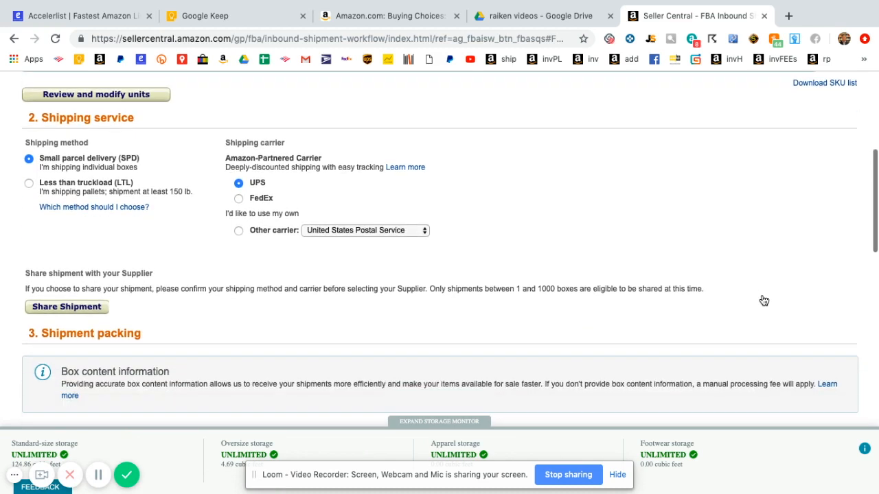
pyautogui.click(239, 200)
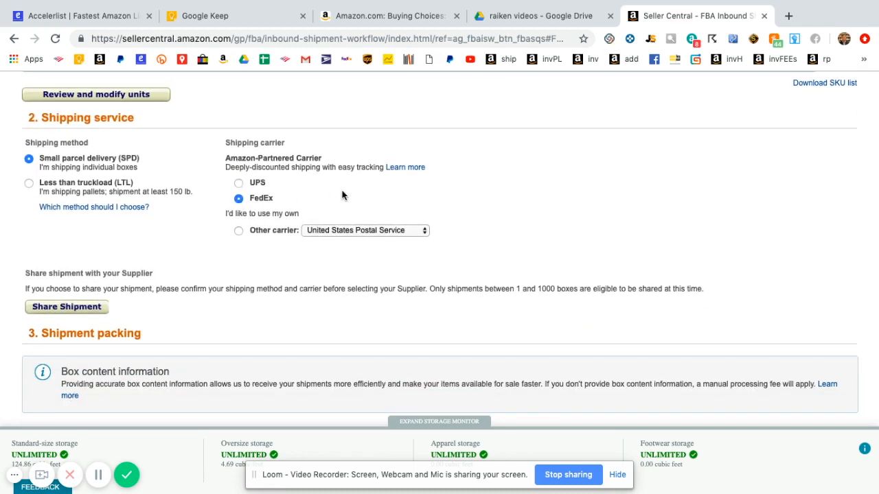
pyautogui.scroll(-5, 342, 196)
pyautogui.scroll(1, 343, 194)
pyautogui.scroll(-2, 343, 195)
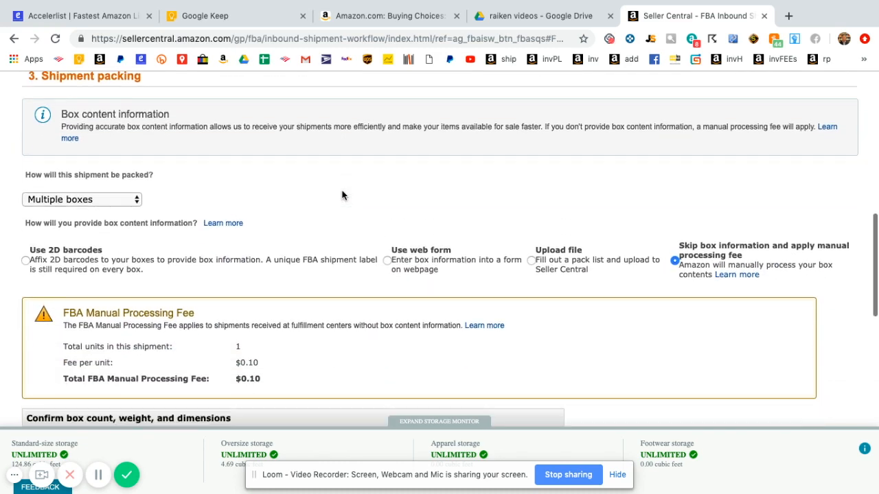
pyautogui.click(123, 200)
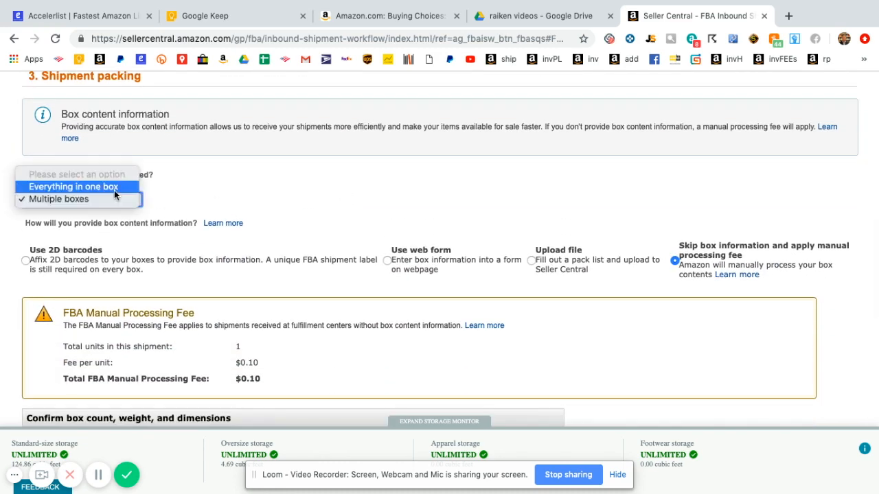
pyautogui.click(114, 188)
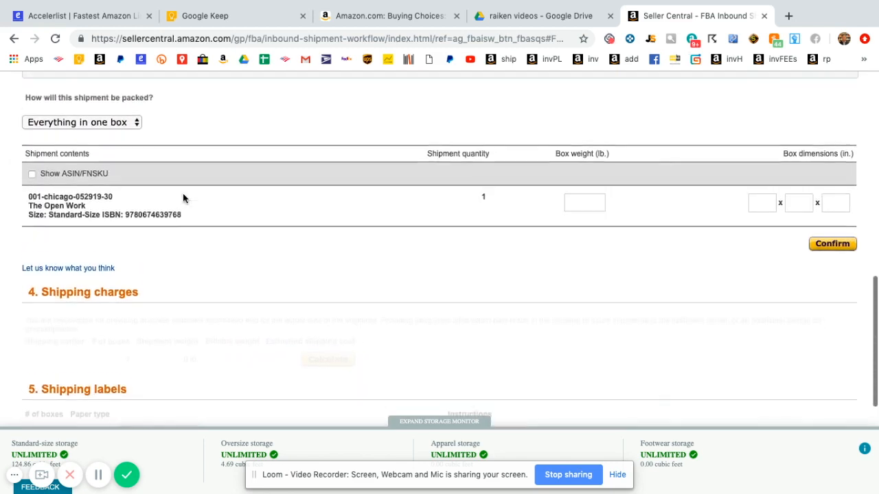
pyautogui.scroll(1, 182, 197)
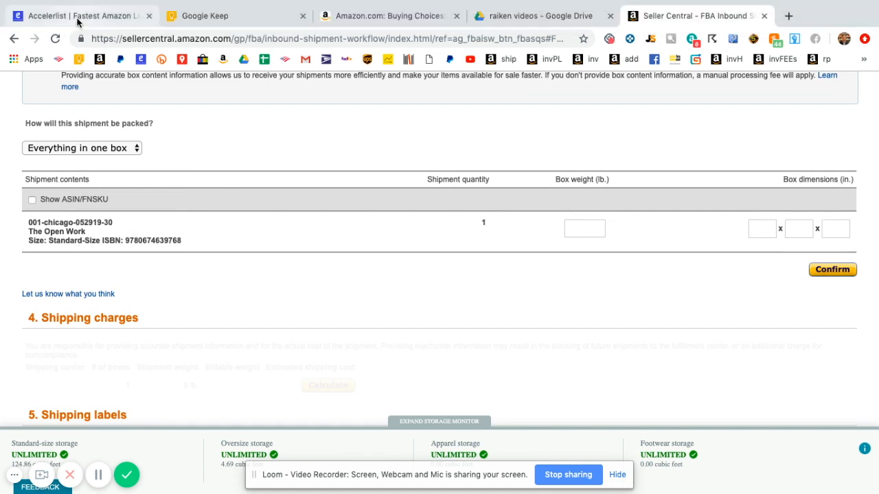
pyautogui.click(79, 17)
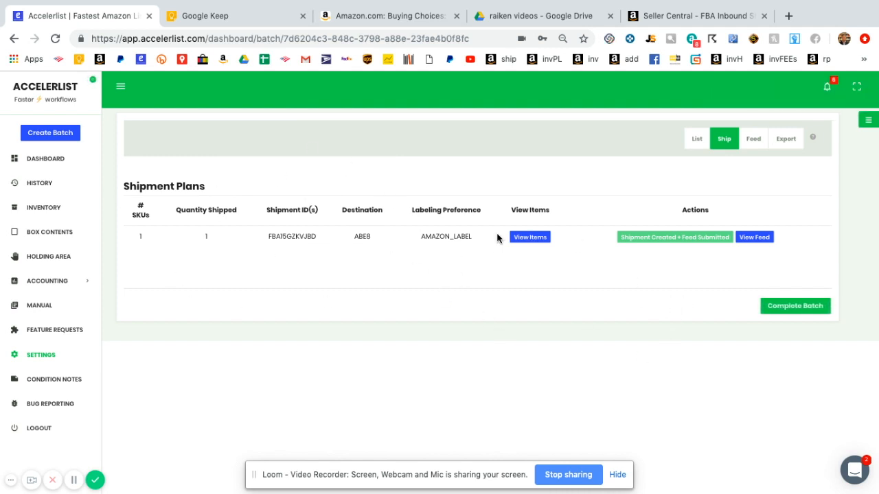
pyautogui.click(693, 17)
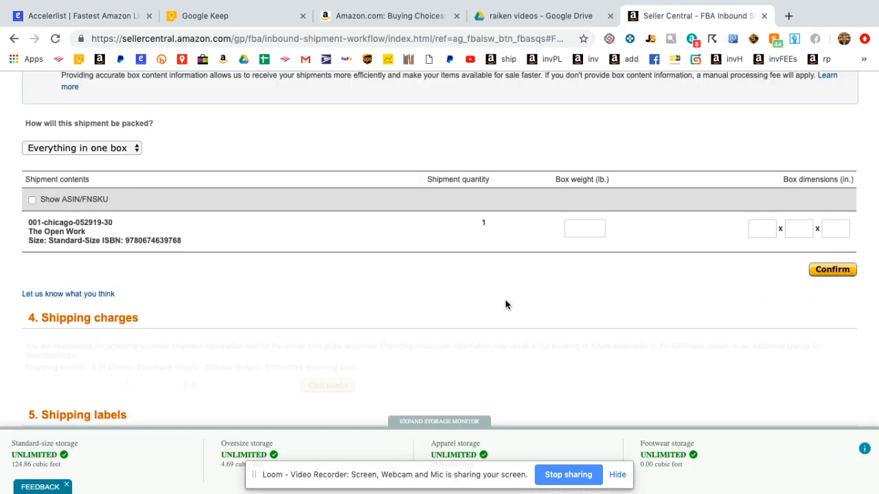
# - Enter a 49 lb box weight and calculate the estimated shipping cost
pyautogui.click(594, 229)
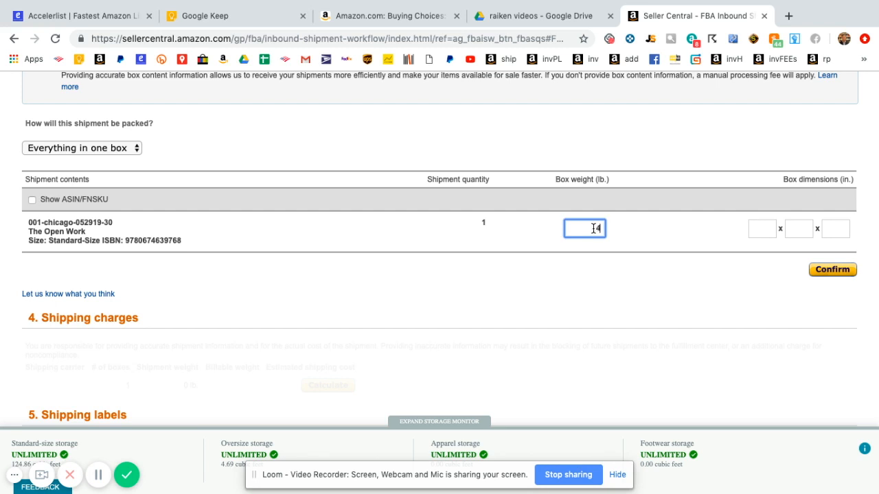
pyautogui.click(829, 272)
pyautogui.scroll(-4, 701, 296)
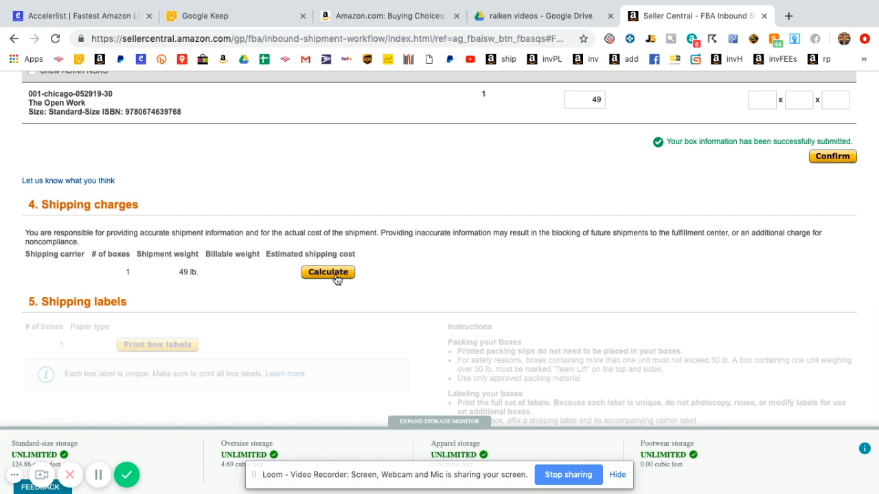
pyautogui.click(336, 277)
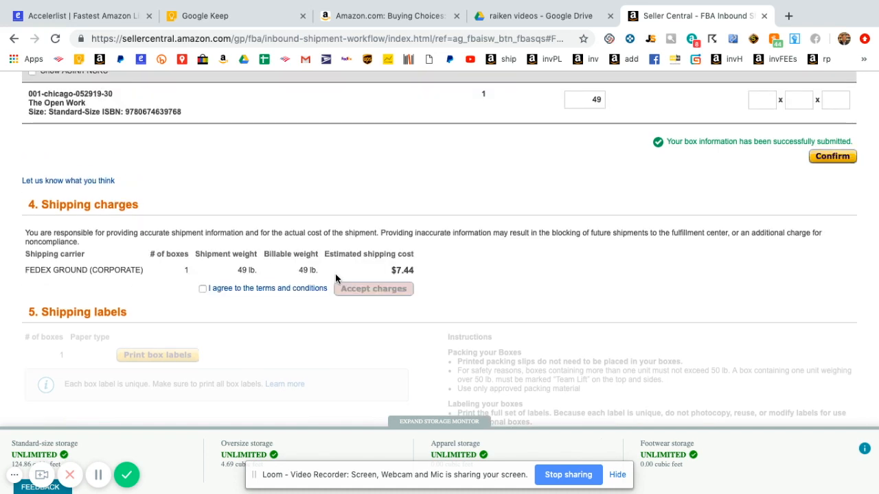
# - Accept the terms and $7.44 FedEx Ground charges, then download the box labels PDF
pyautogui.click(203, 290)
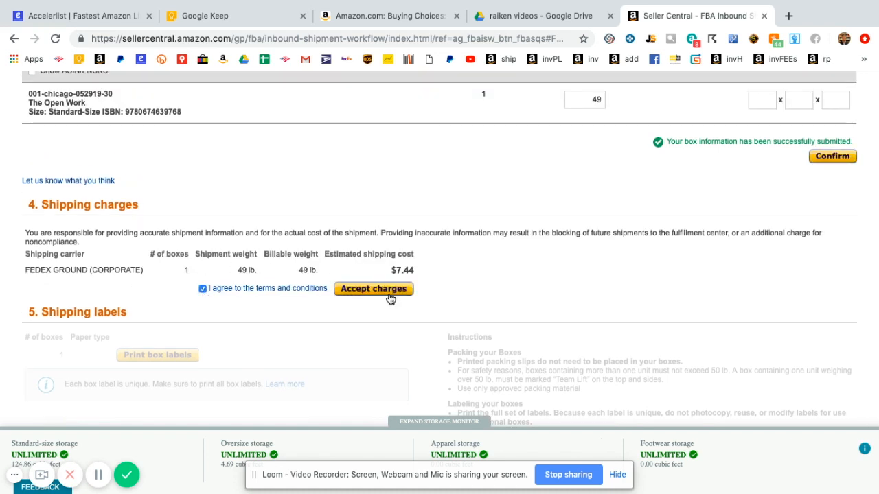
pyautogui.click(391, 296)
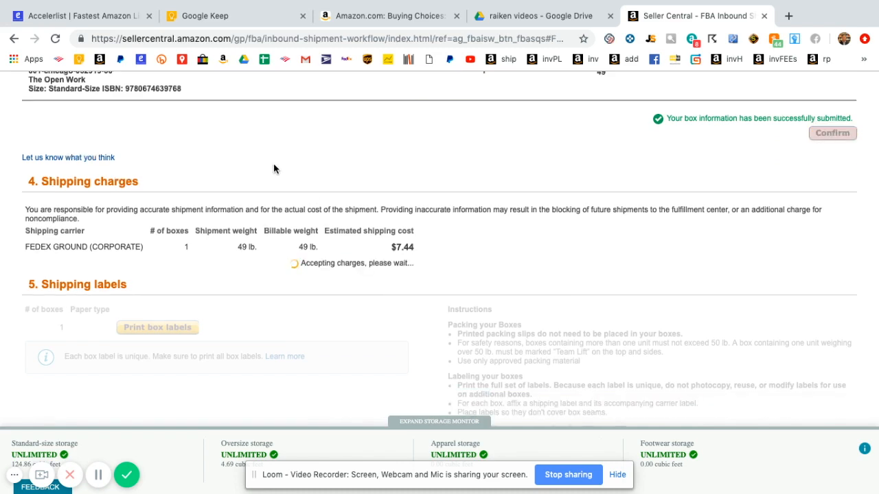
pyautogui.scroll(-3, 273, 165)
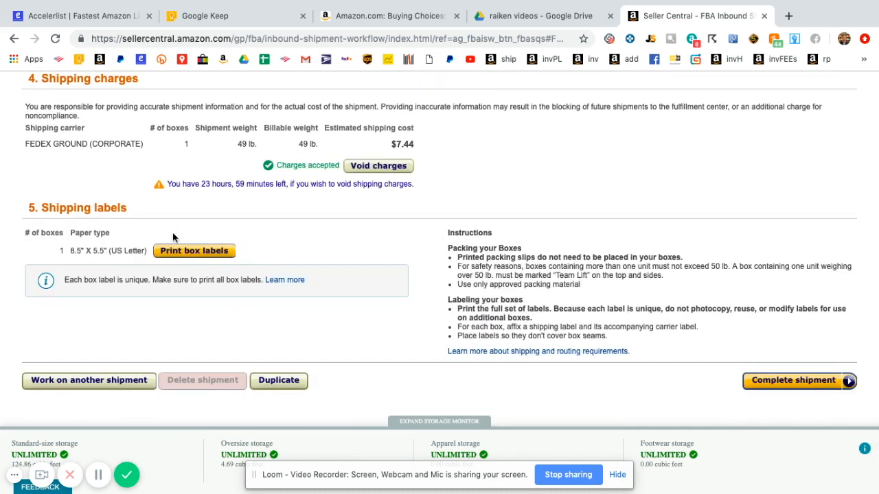
pyautogui.click(193, 251)
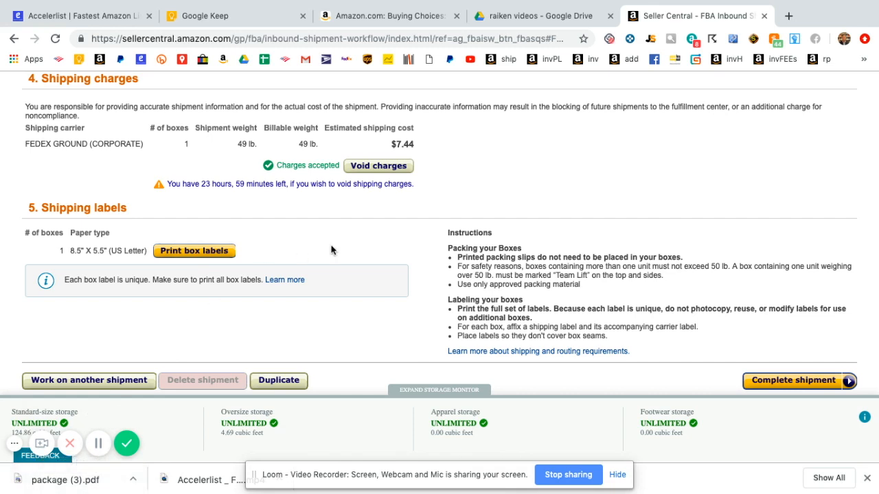
pyautogui.scroll(-1, 331, 249)
pyautogui.scroll(2, 331, 249)
pyautogui.scroll(-3, 331, 249)
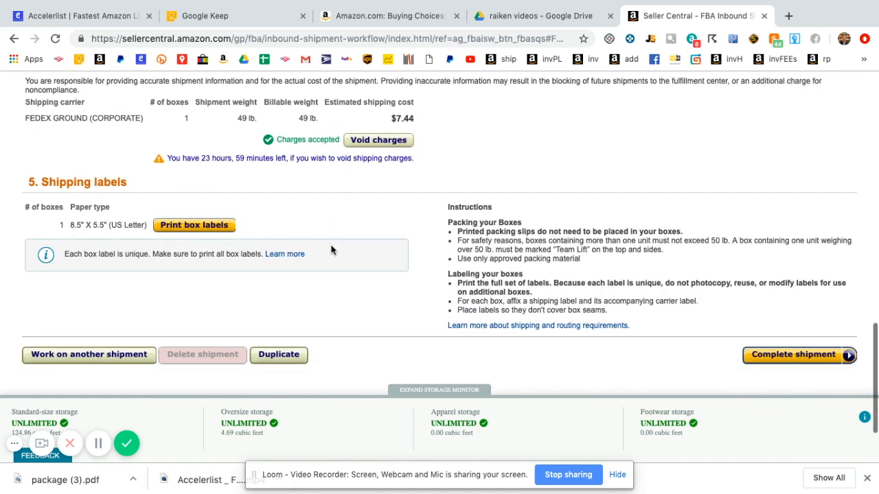
pyautogui.scroll(3, 535, 190)
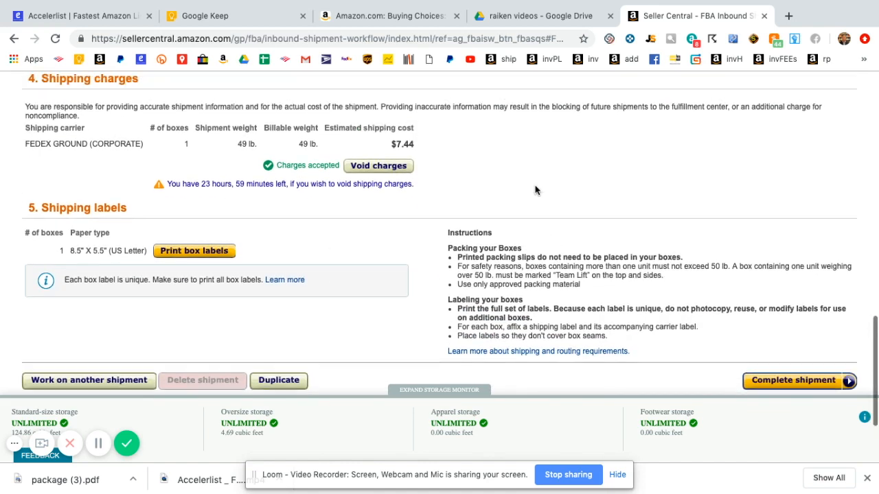
pyautogui.scroll(-3, 536, 190)
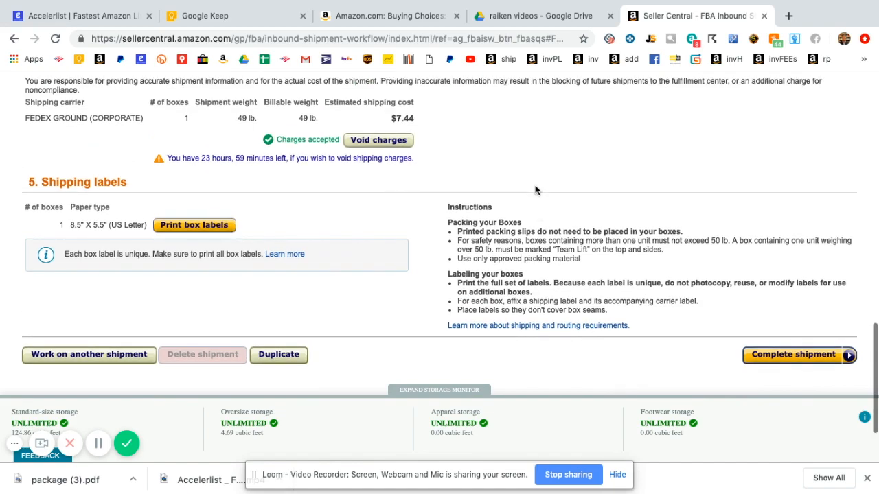